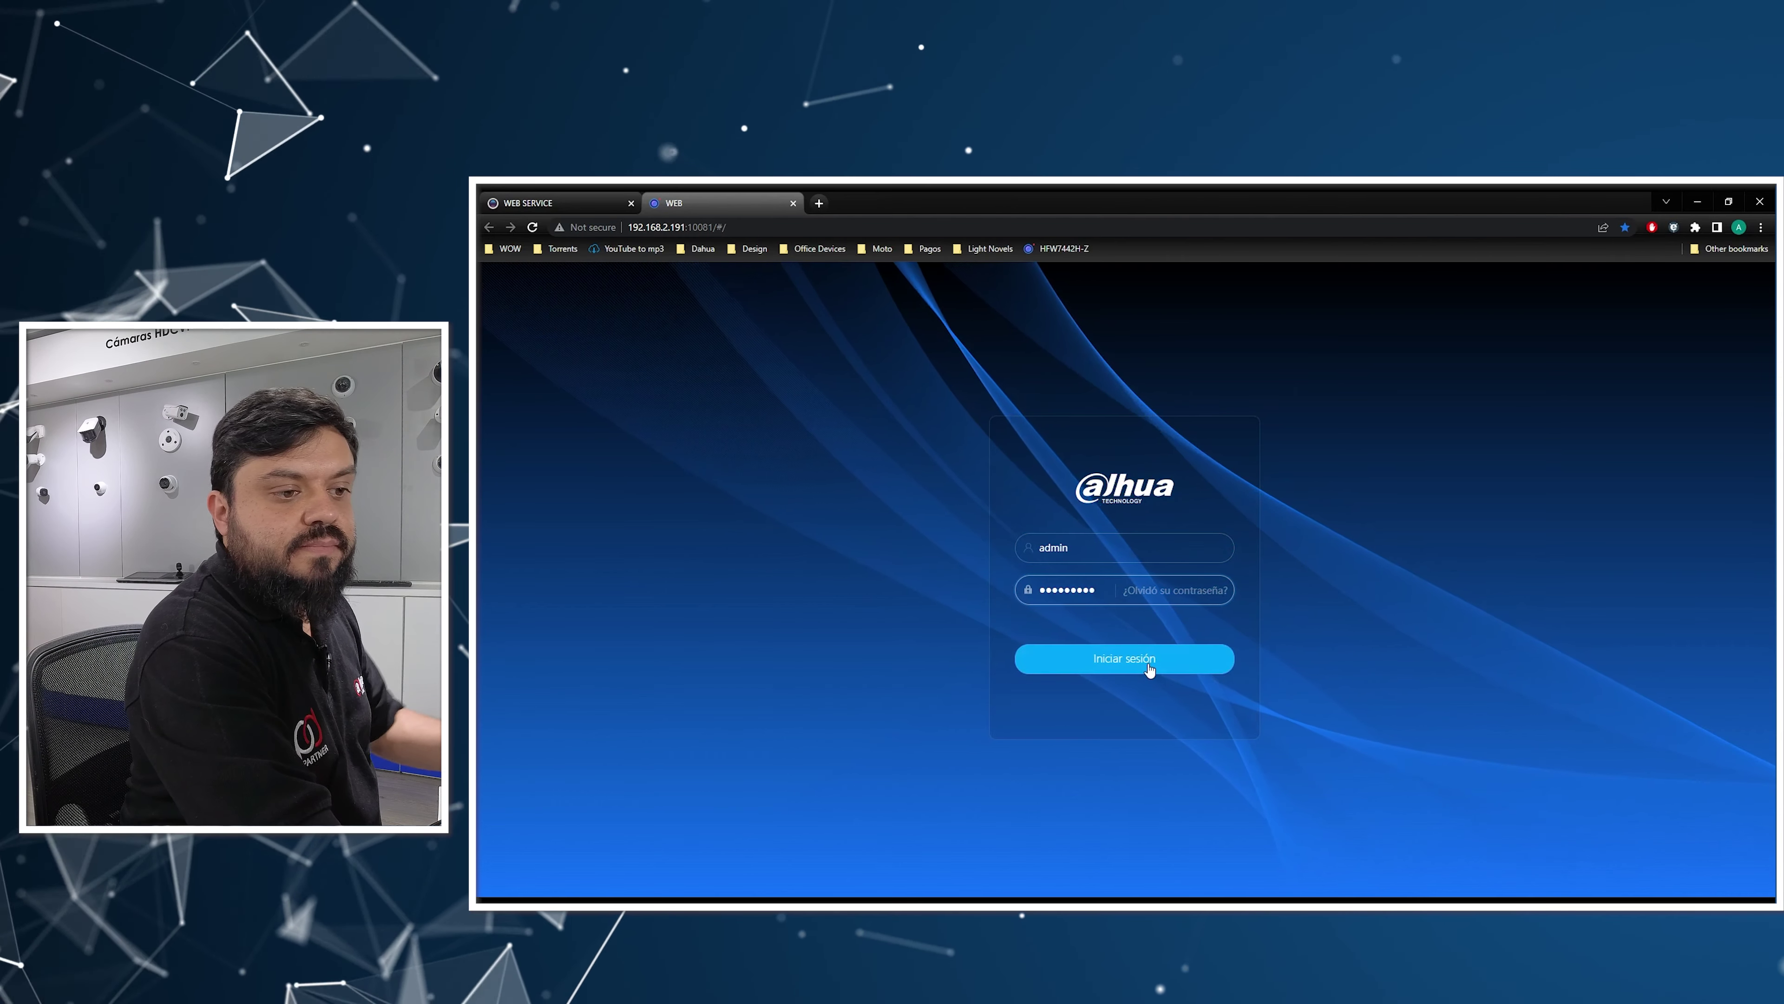
Step: Log in to the camera's web interface and open the IA configuration from the home page
left_click(1149, 670)
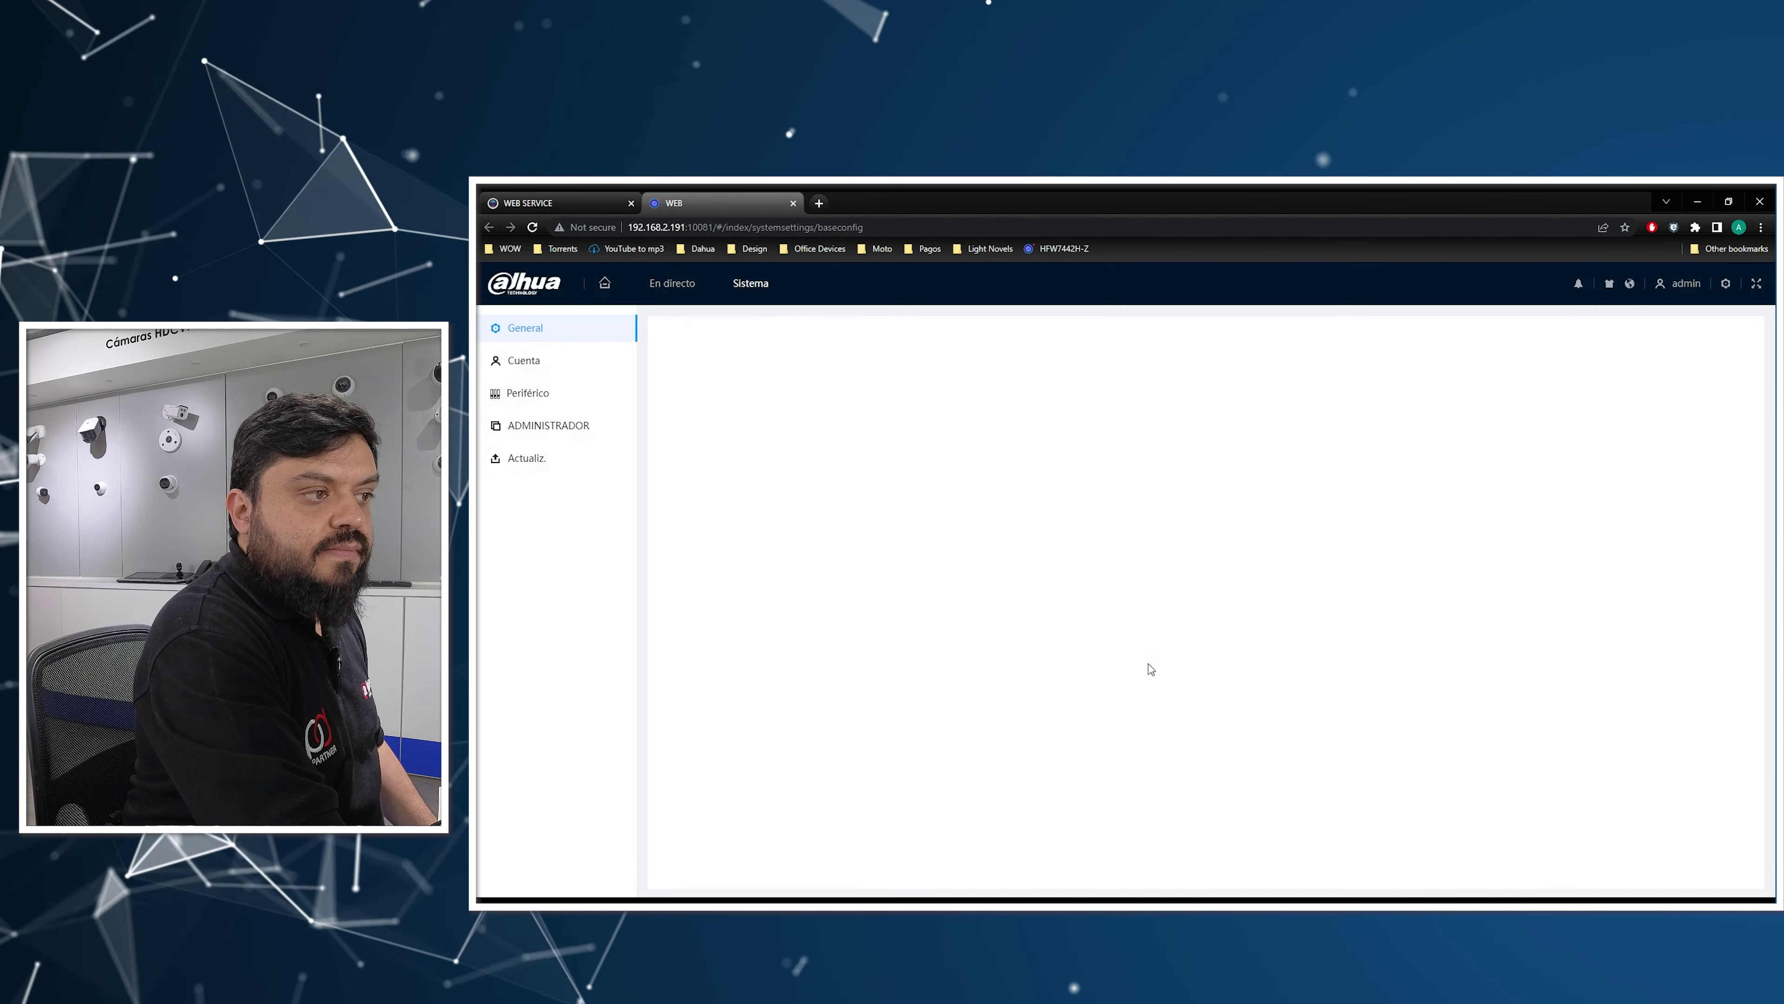
left_click(604, 288)
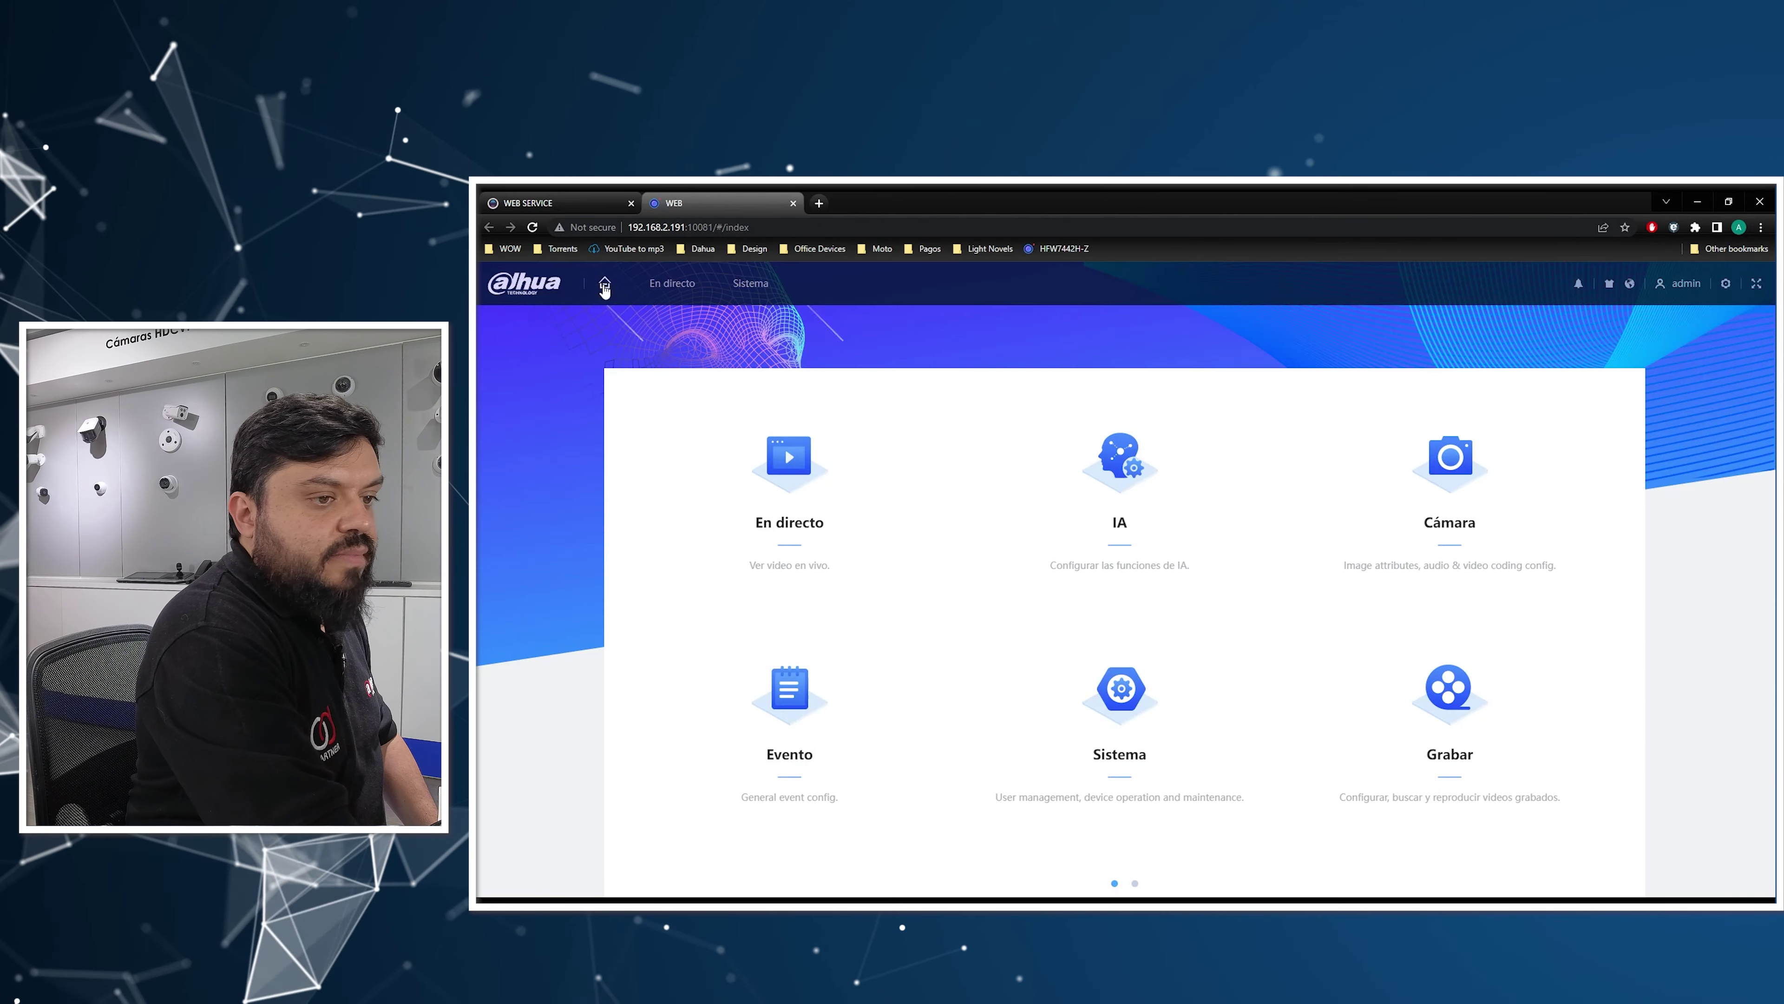
left_click(1119, 483)
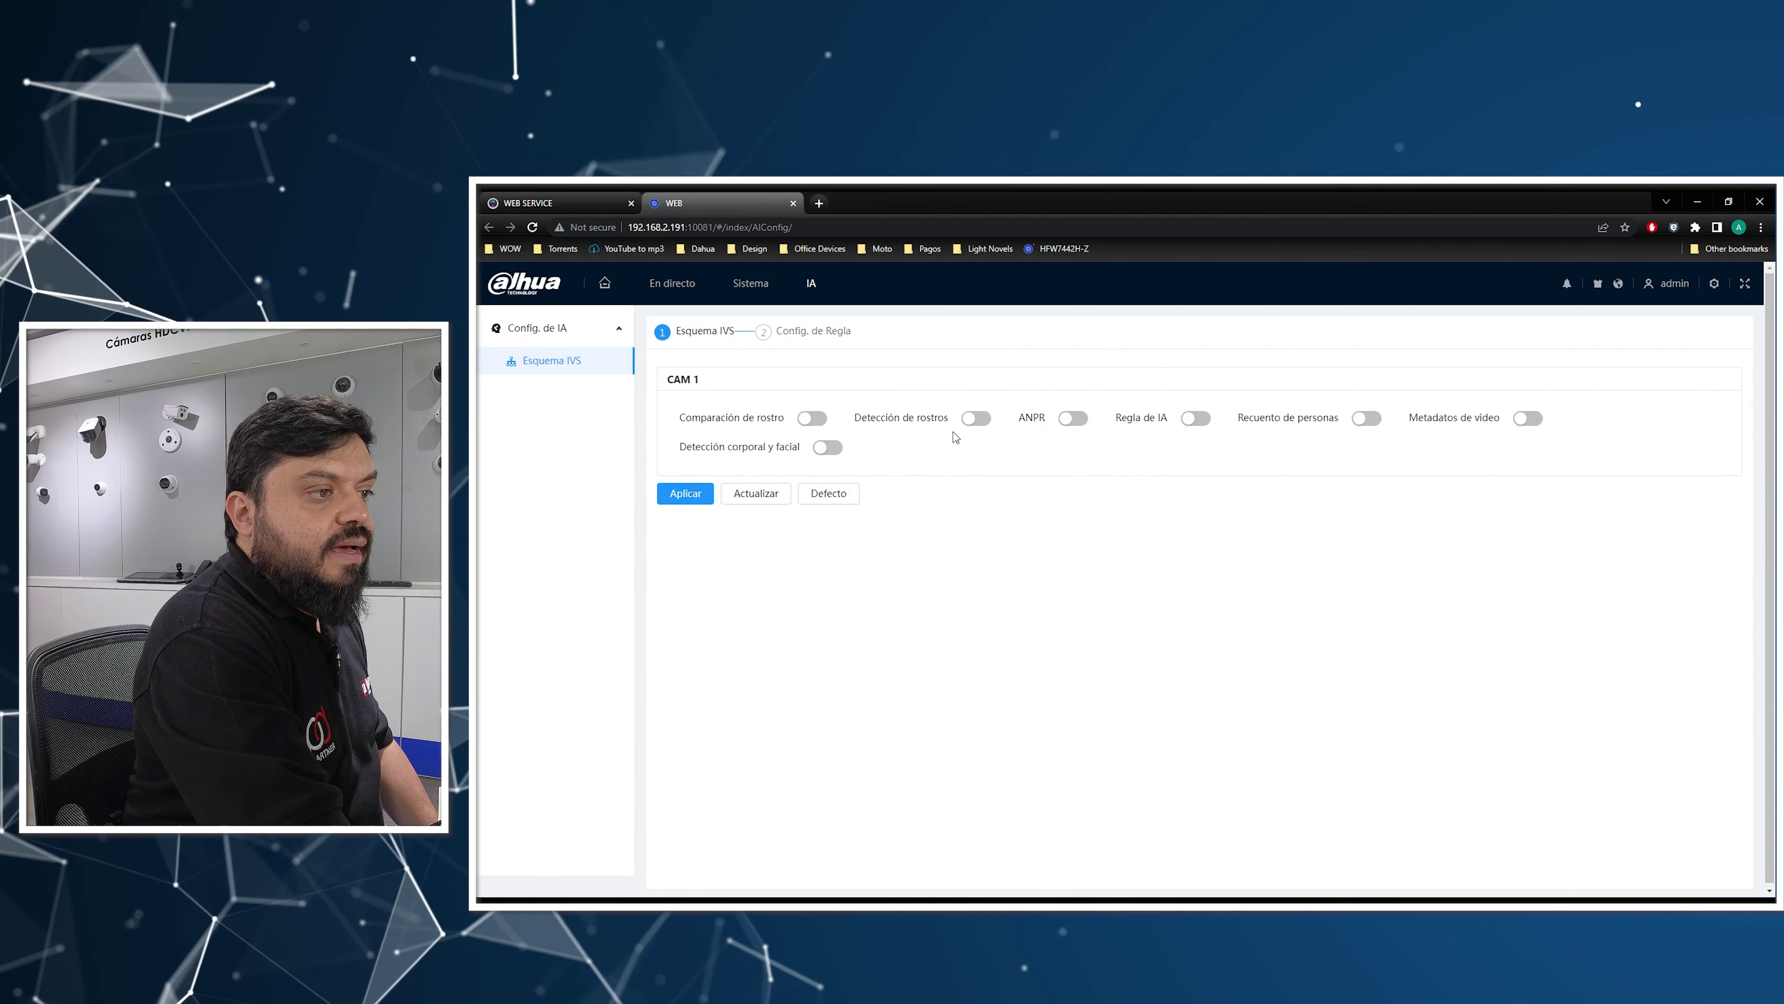
Step: Activate Comparación de rostro for CAM 1, enable its rule in general mode, and apply the settings
left_click(812, 419)
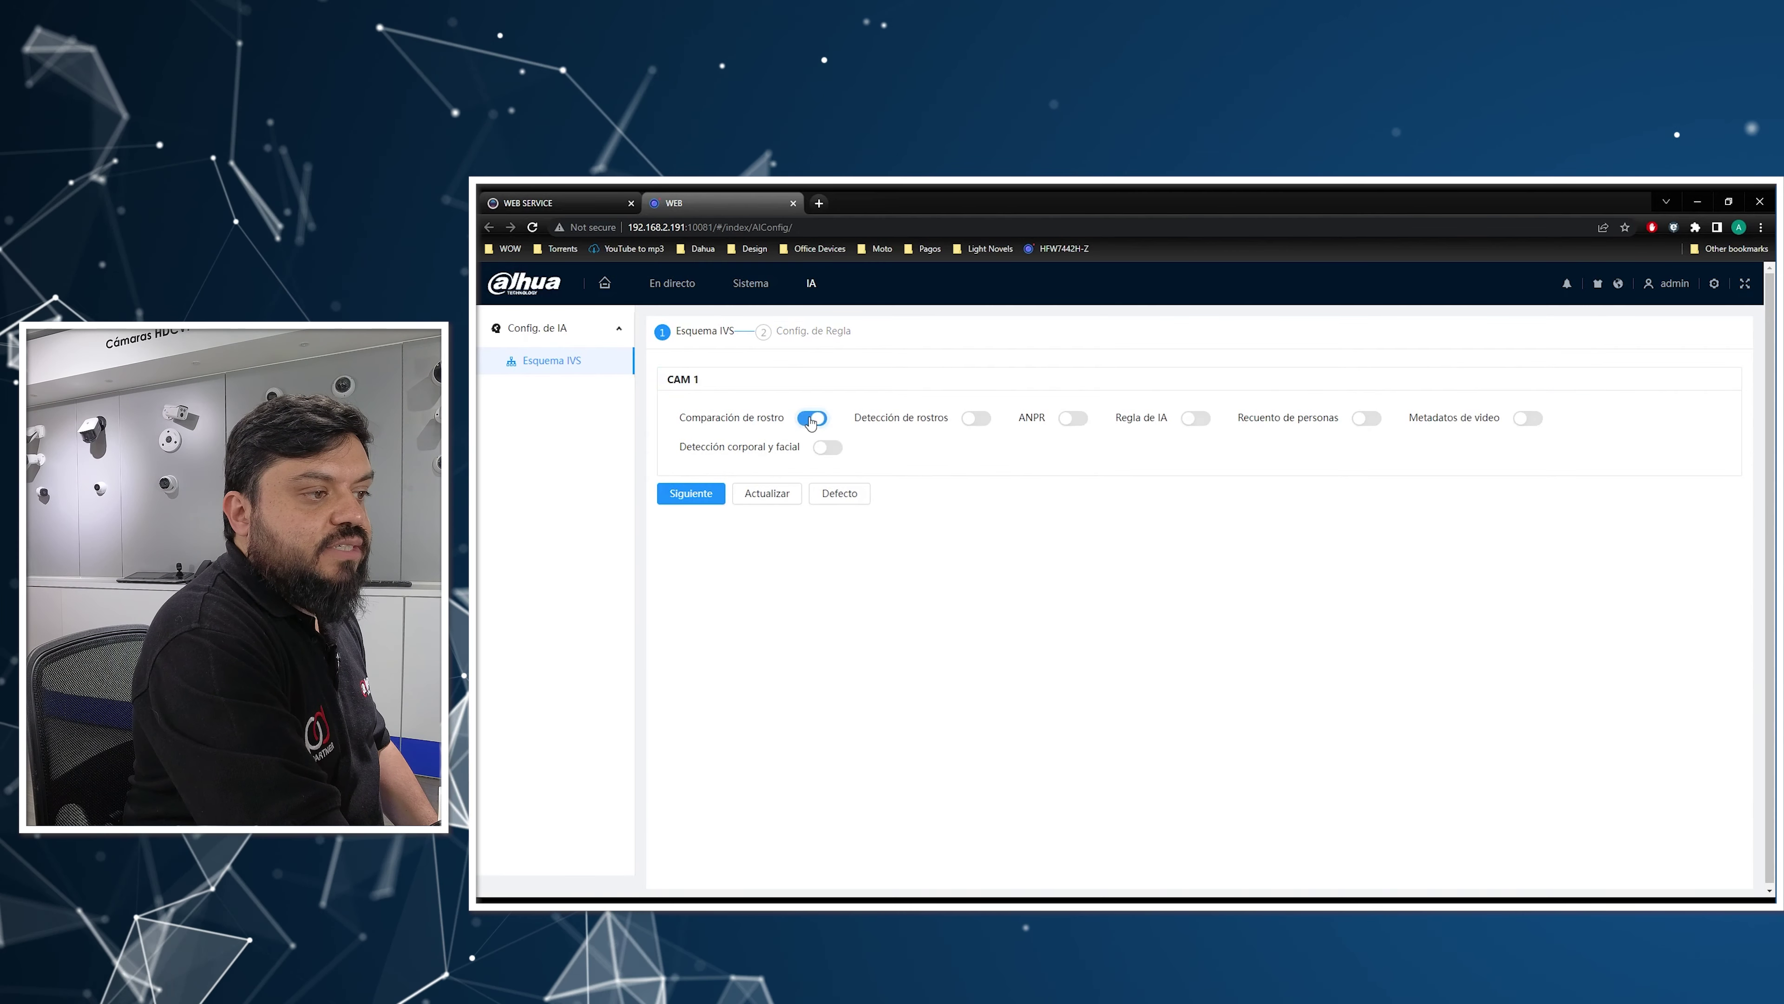
left_click(691, 494)
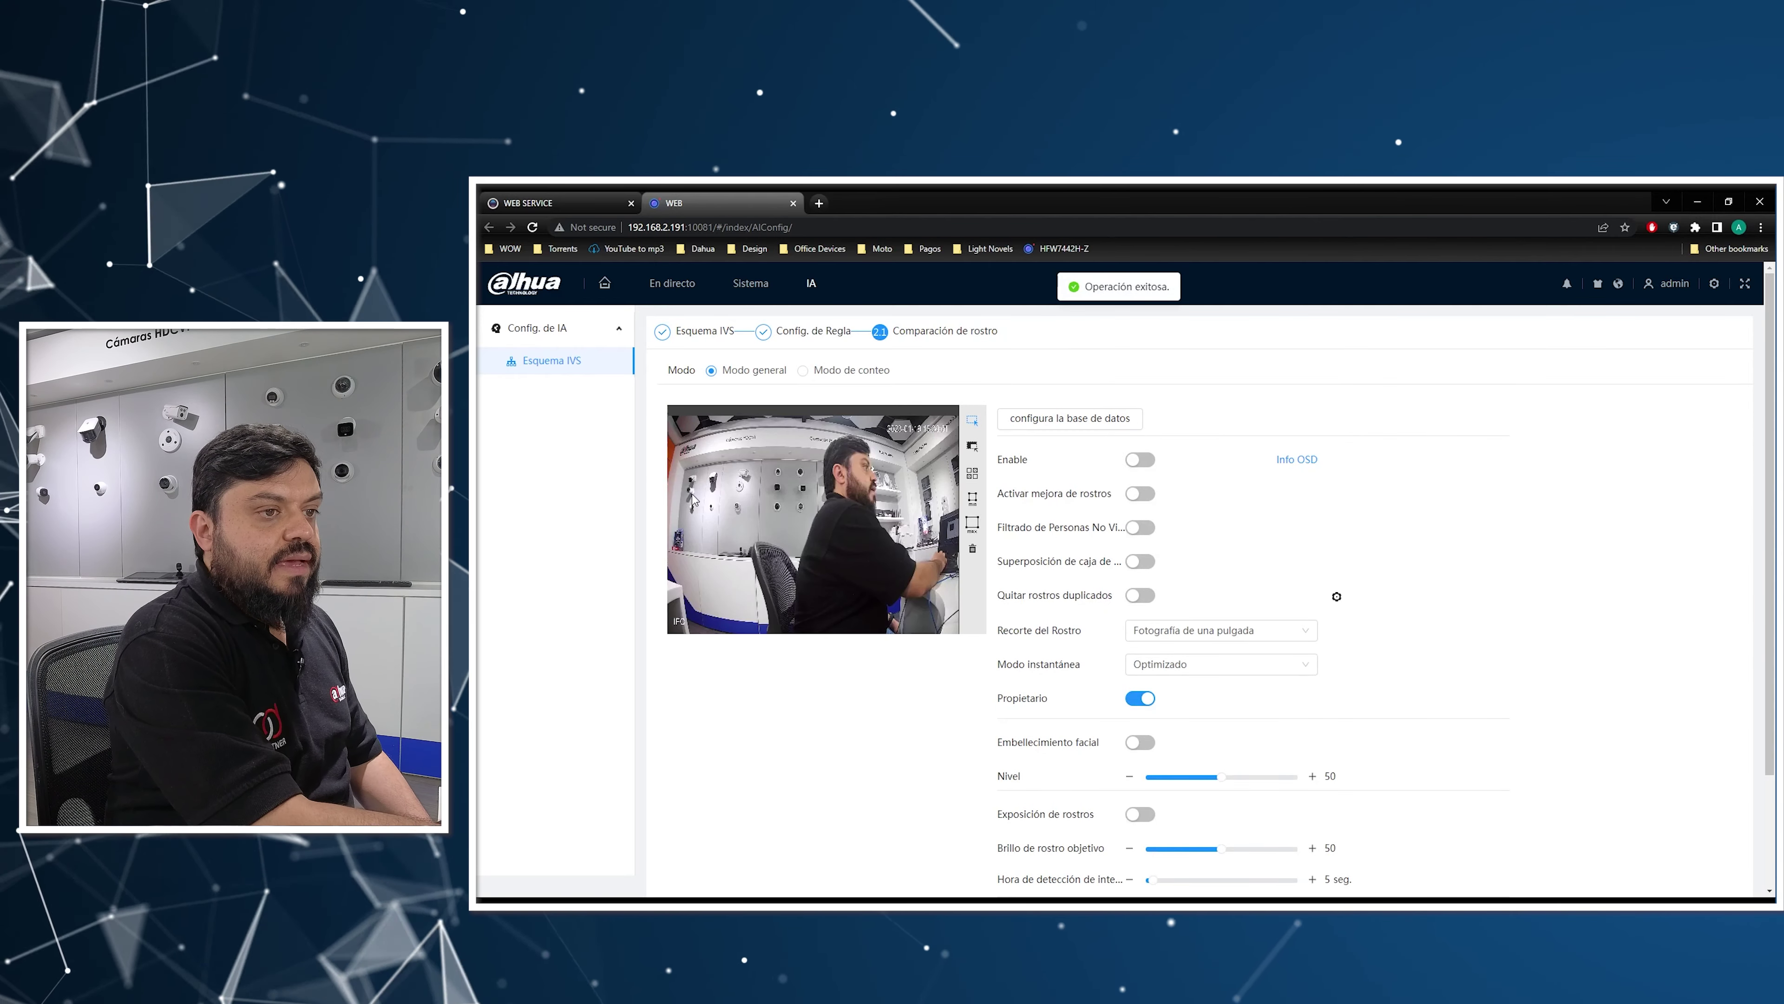
left_click(1143, 462)
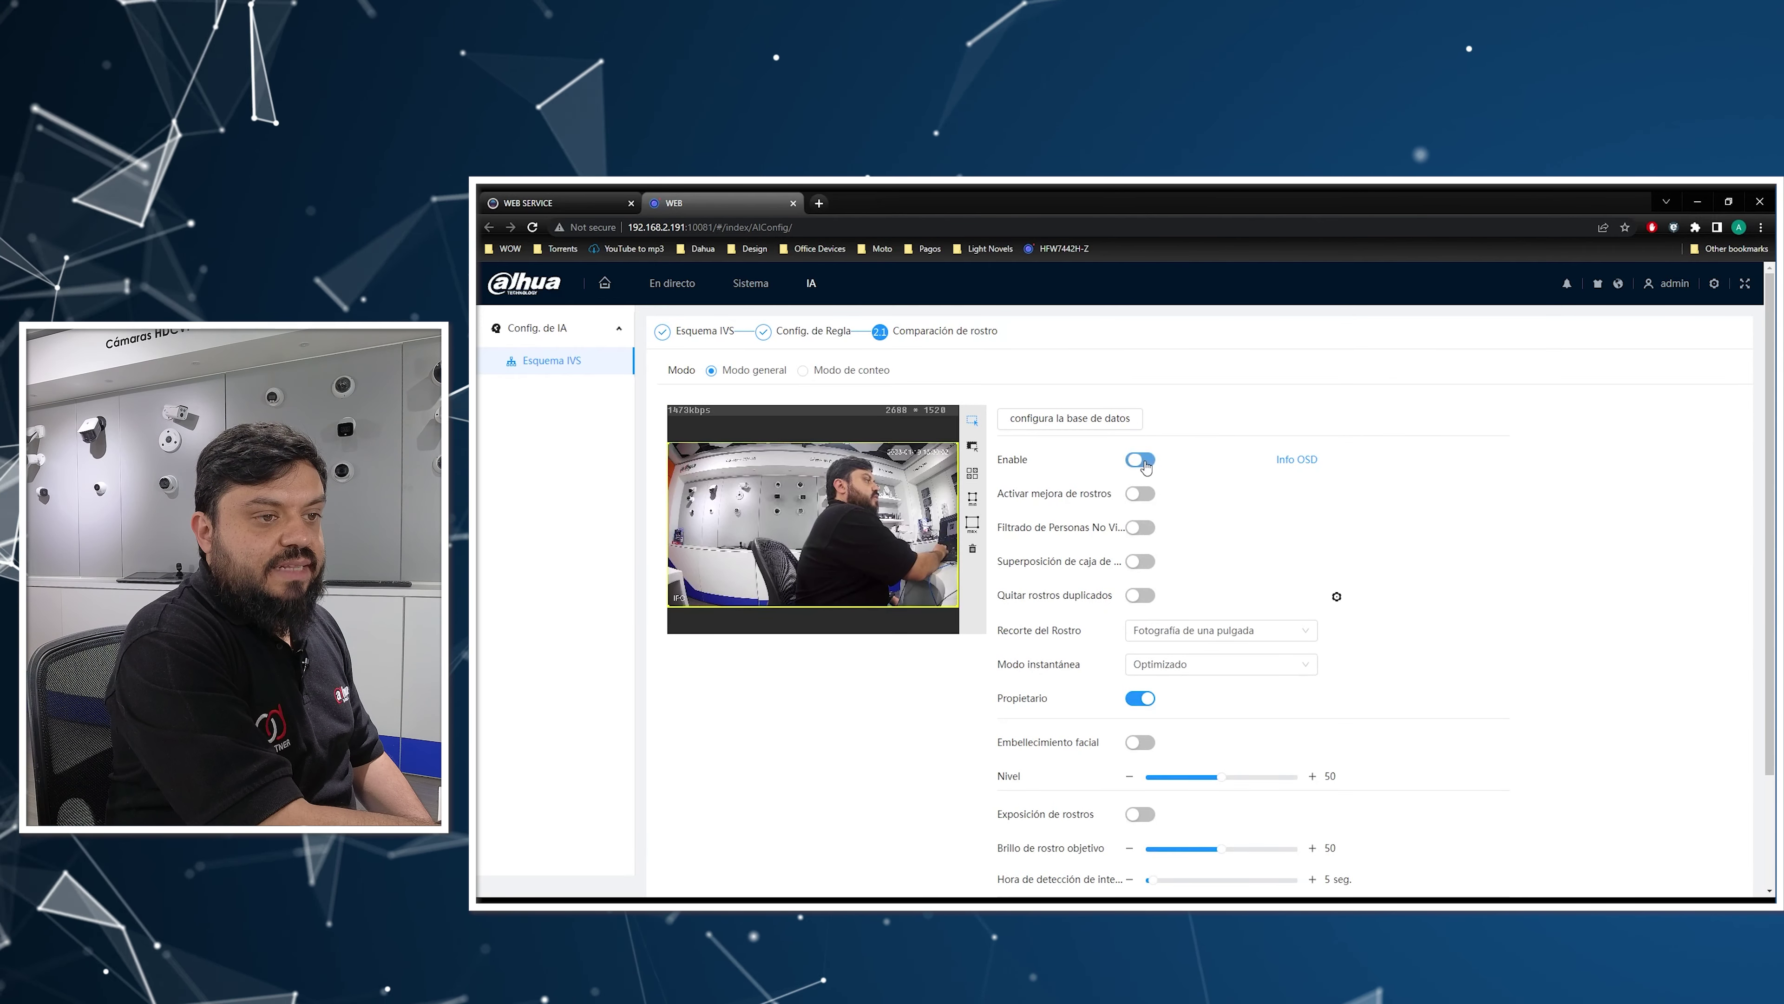
scroll(1145, 632, "down", 3)
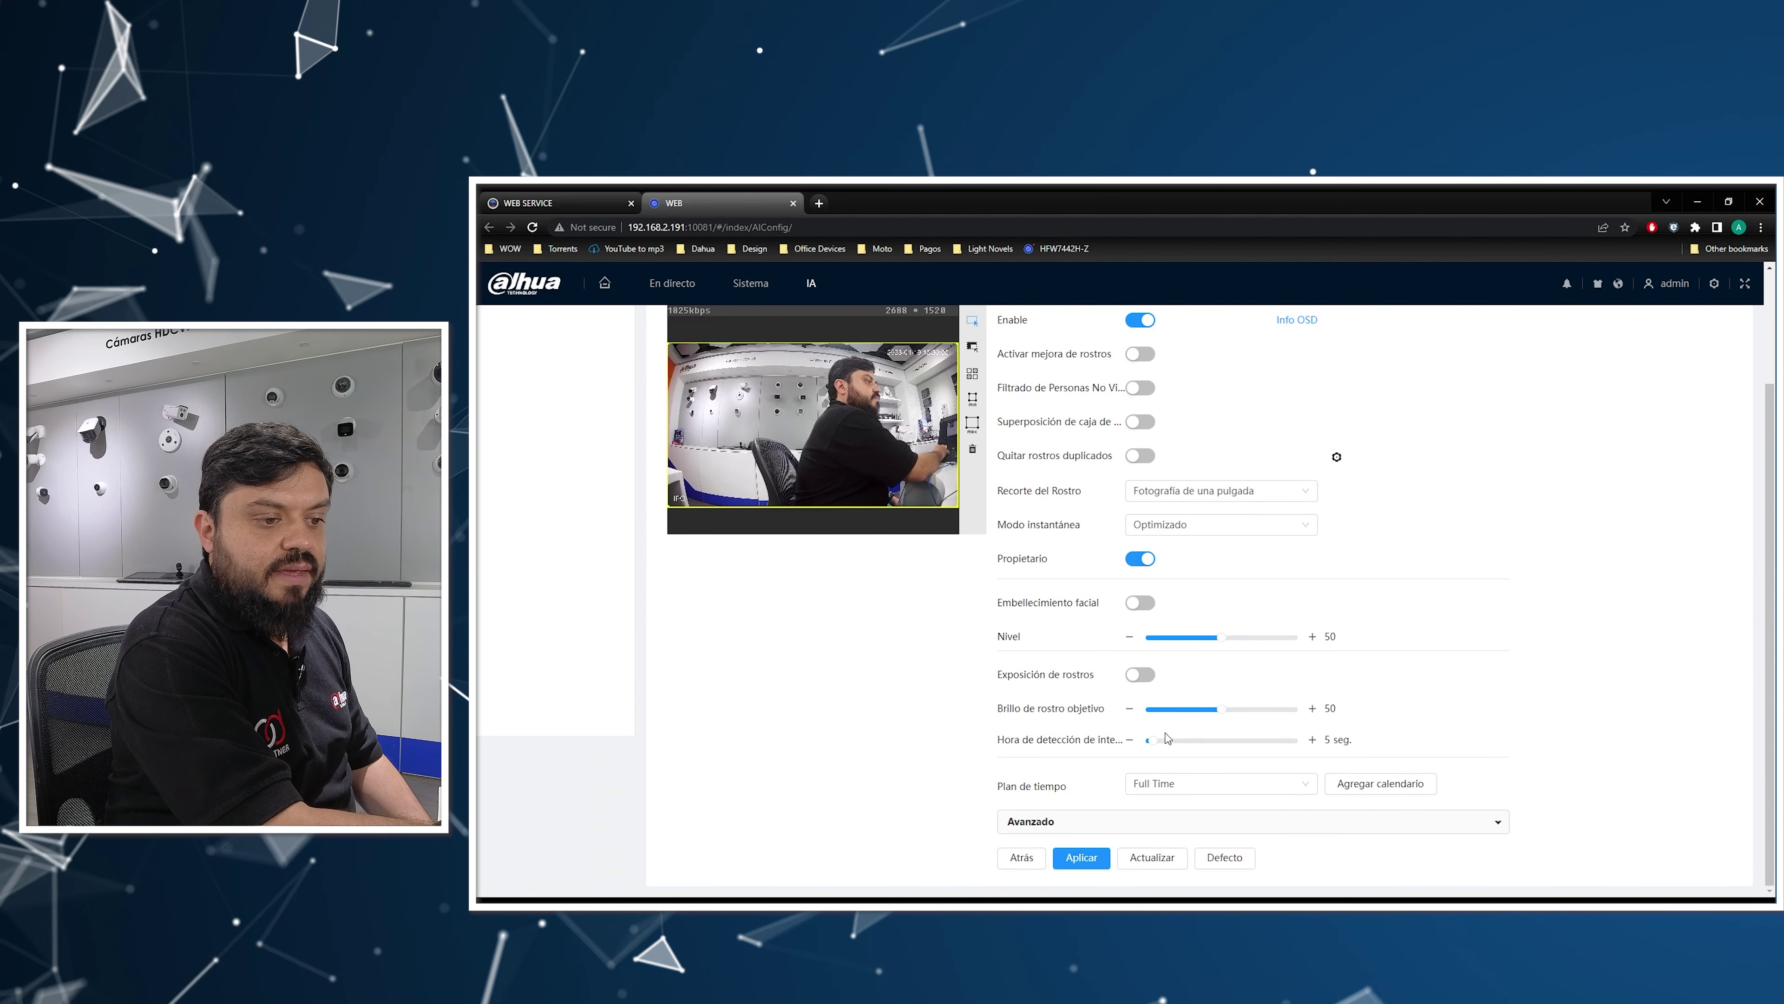
left_click(1089, 872)
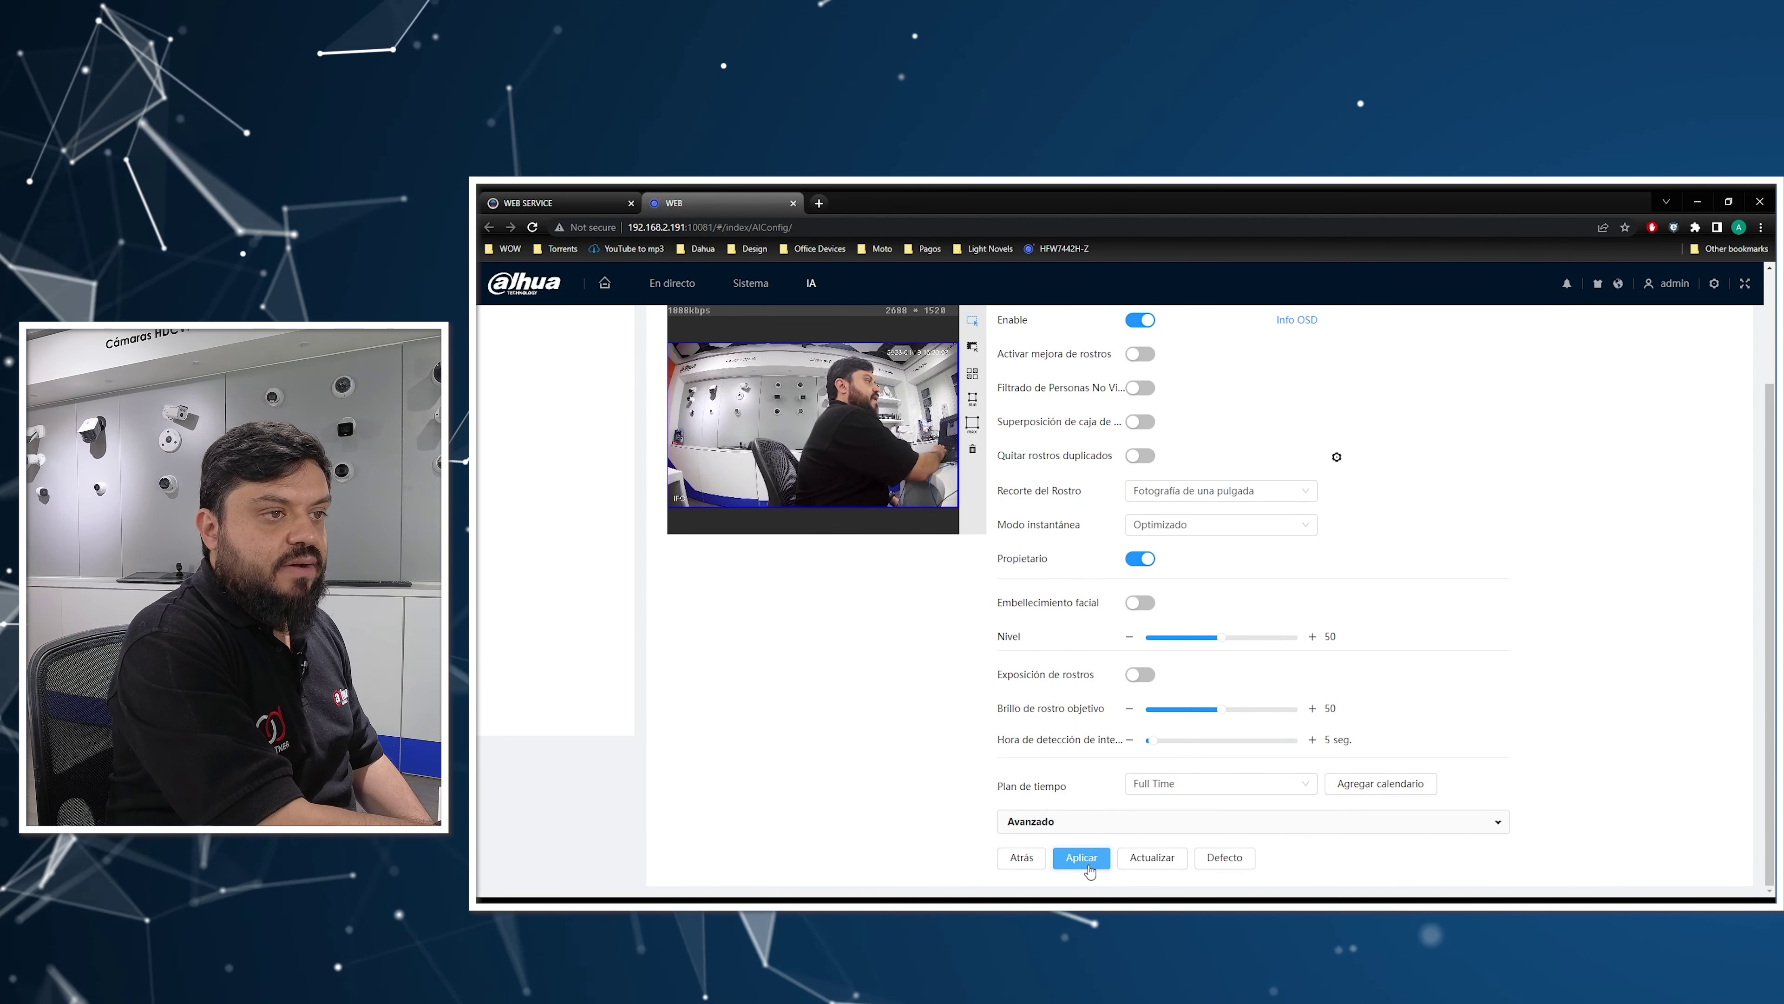
Step: Try the non-living person filter and box overlay options, and check the settings for removing duplicate faces
scroll(1408, 351, "up", 2)
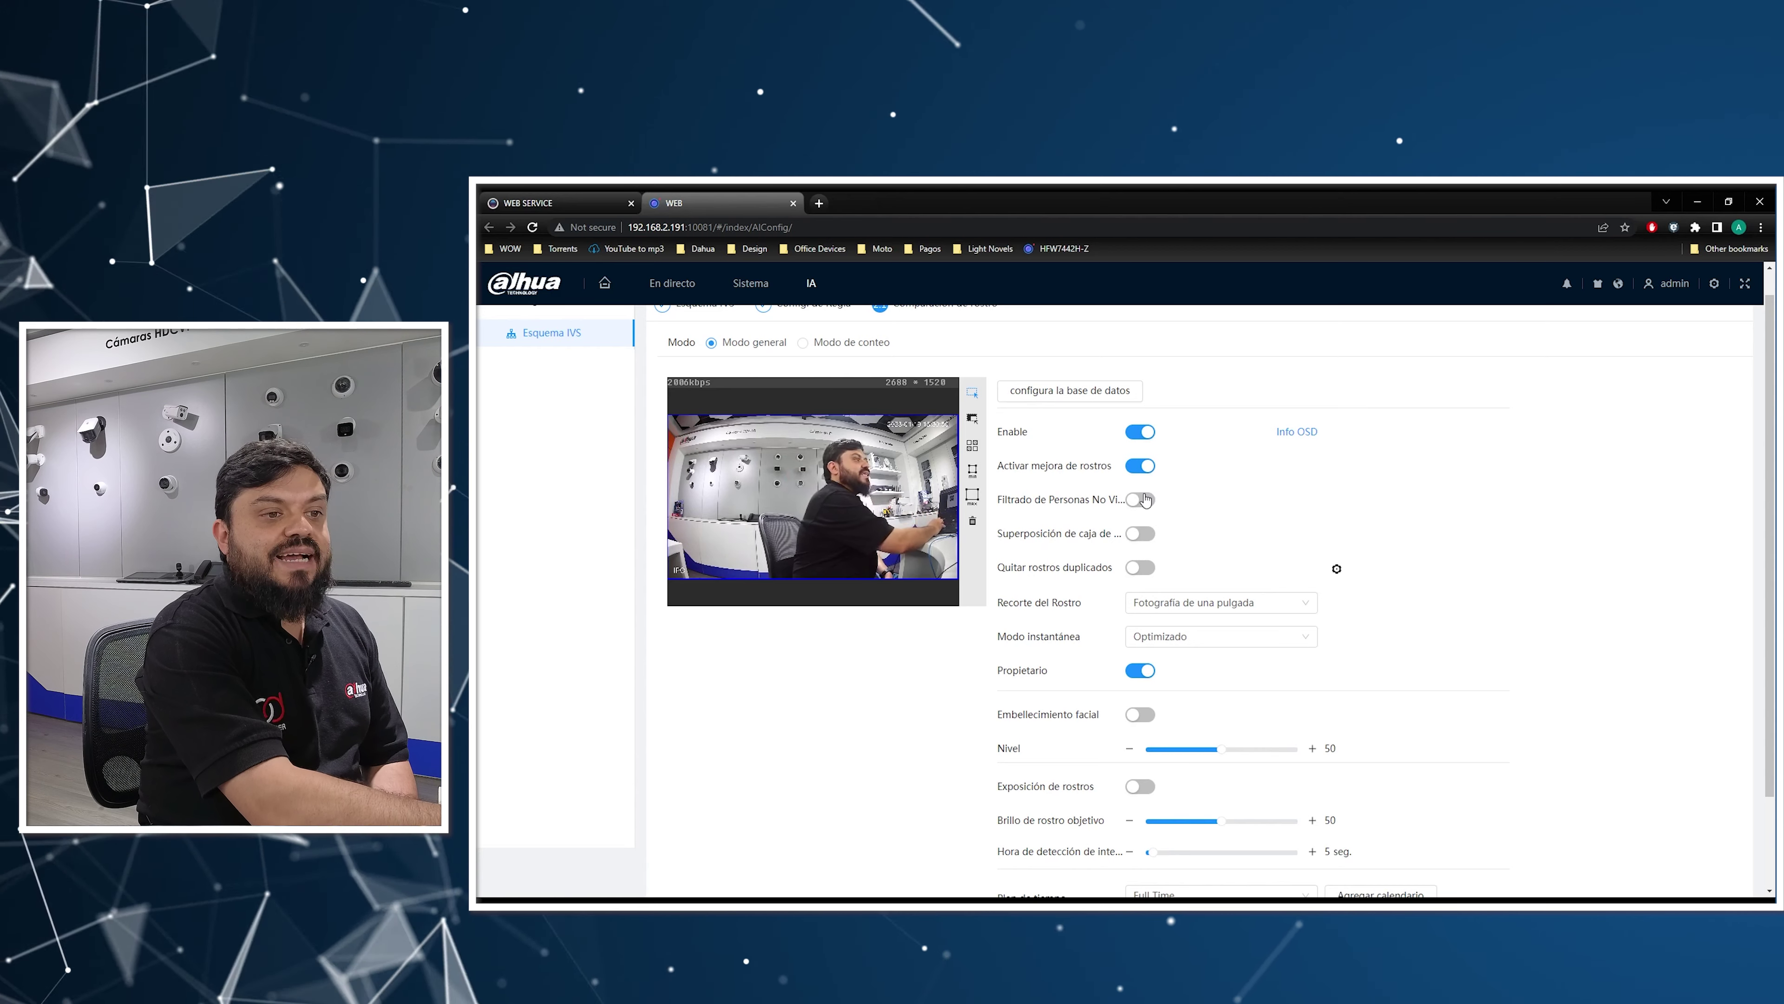
left_click(1143, 499)
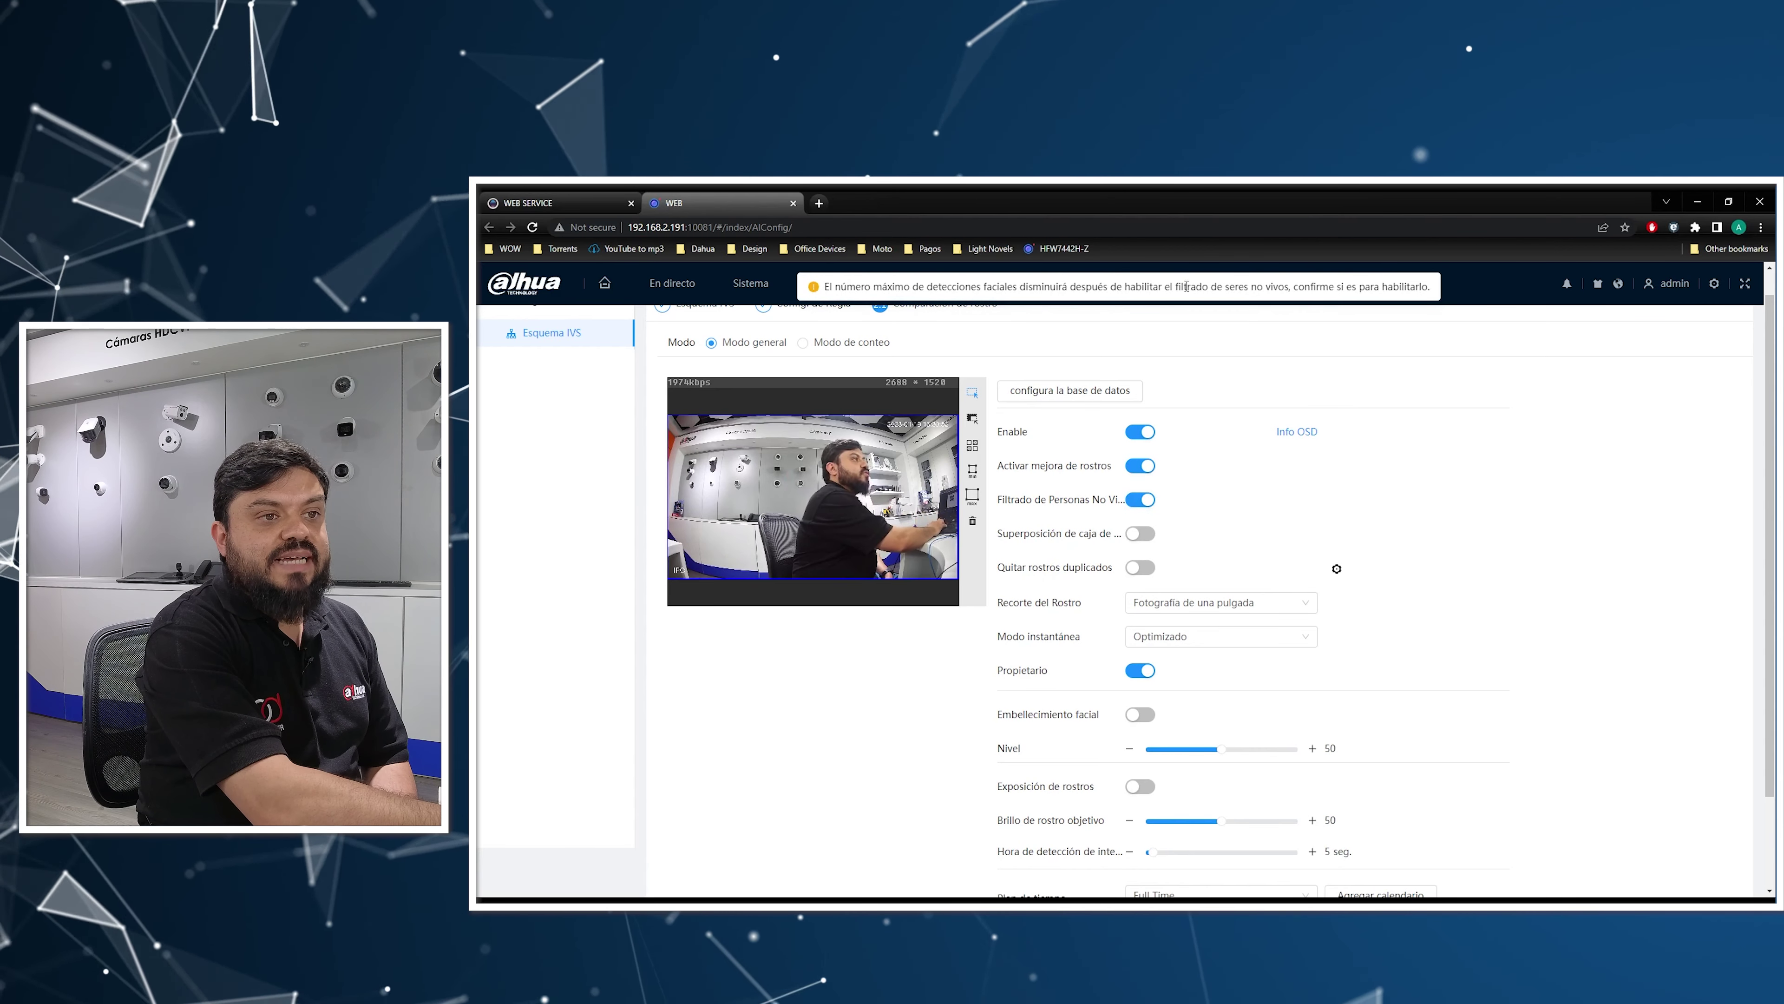
left_click(1140, 499)
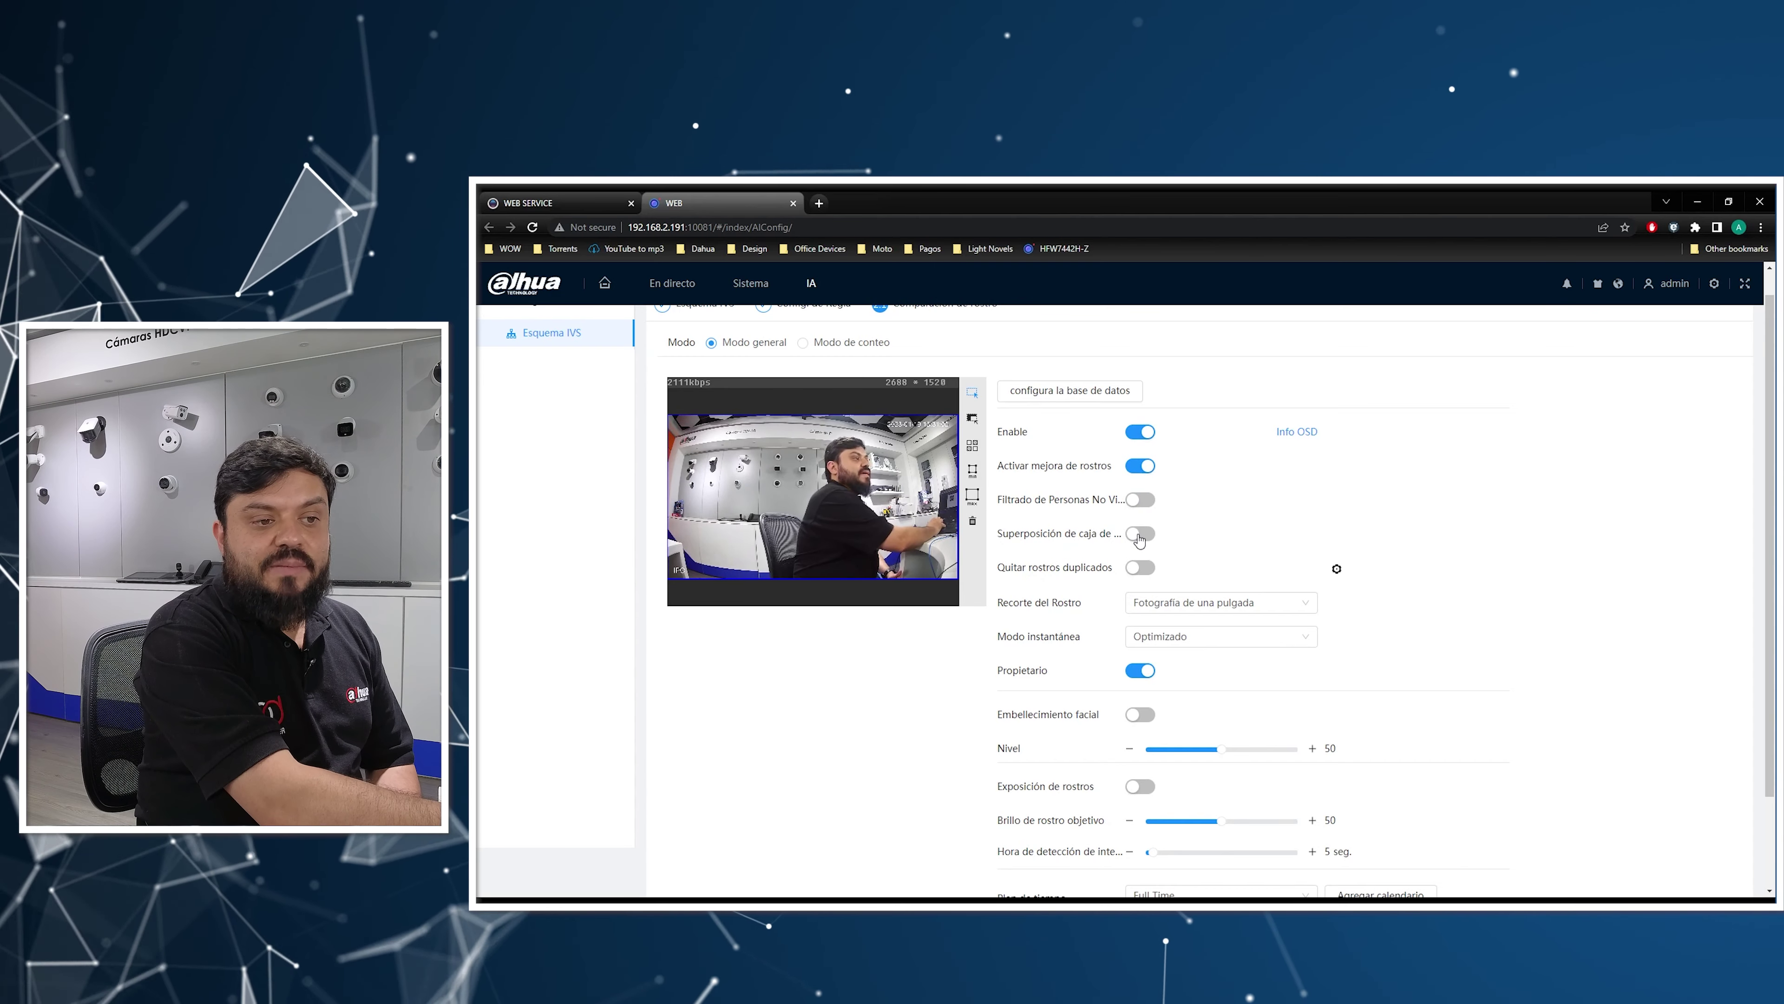
left_click(1139, 534)
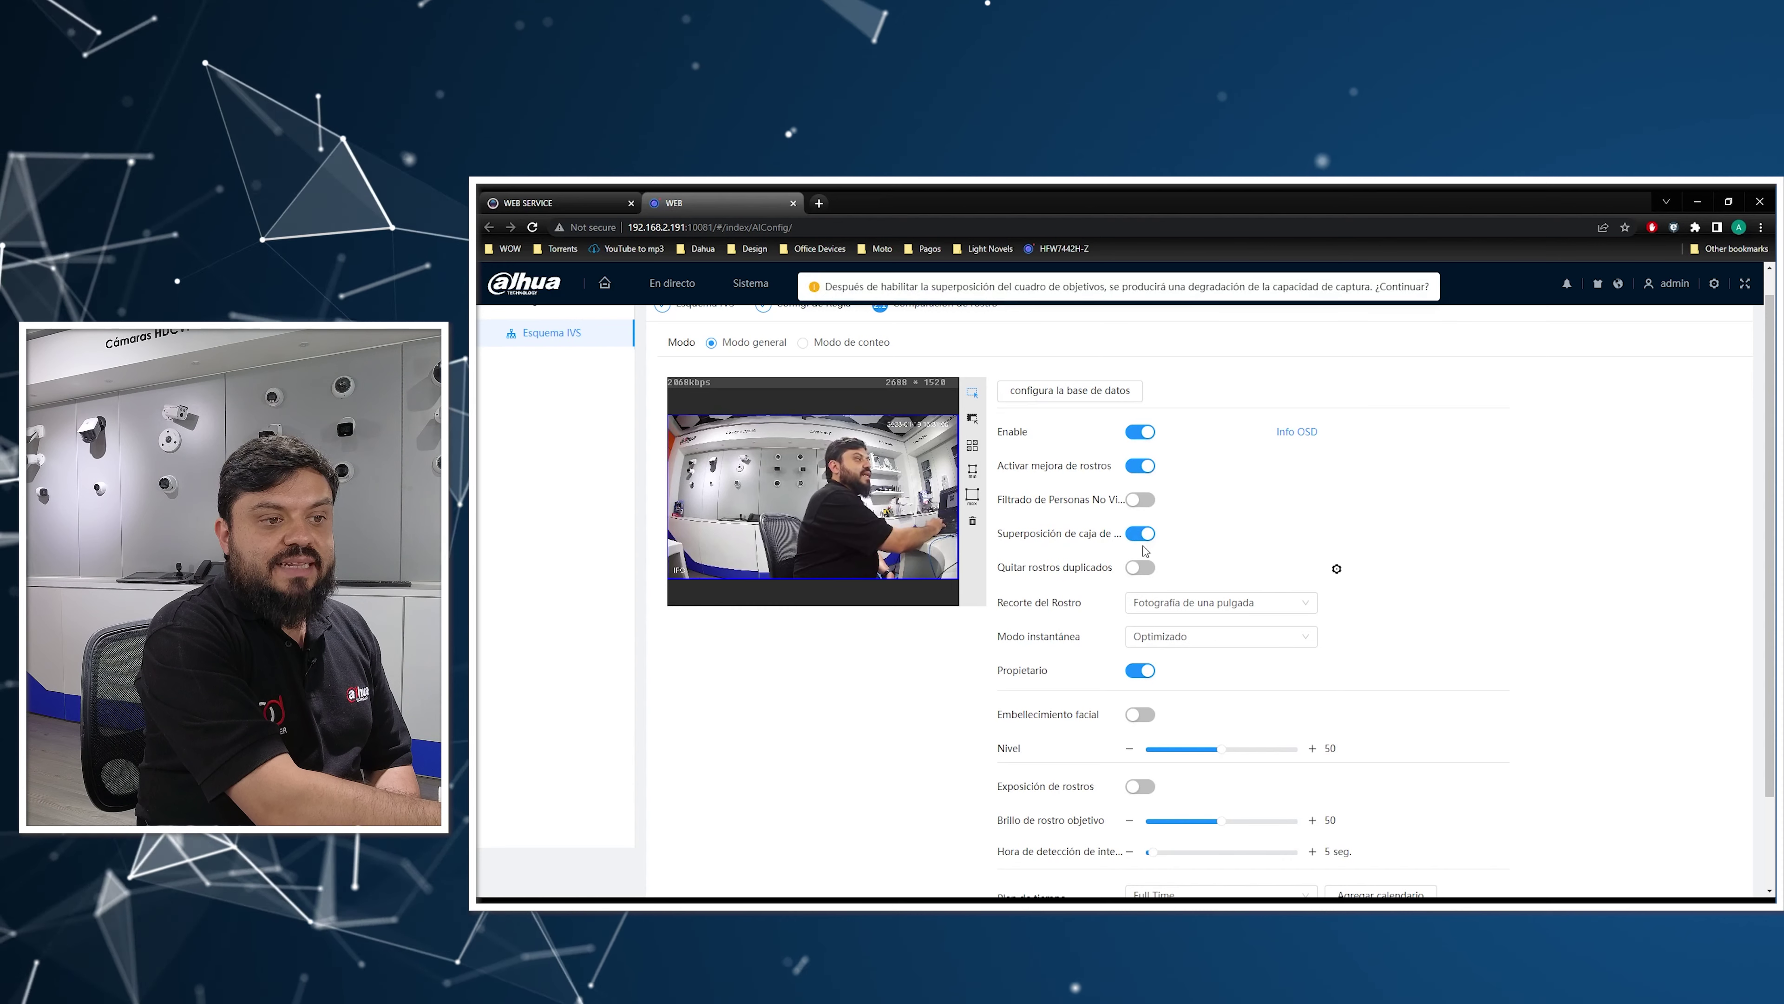
left_click(1151, 537)
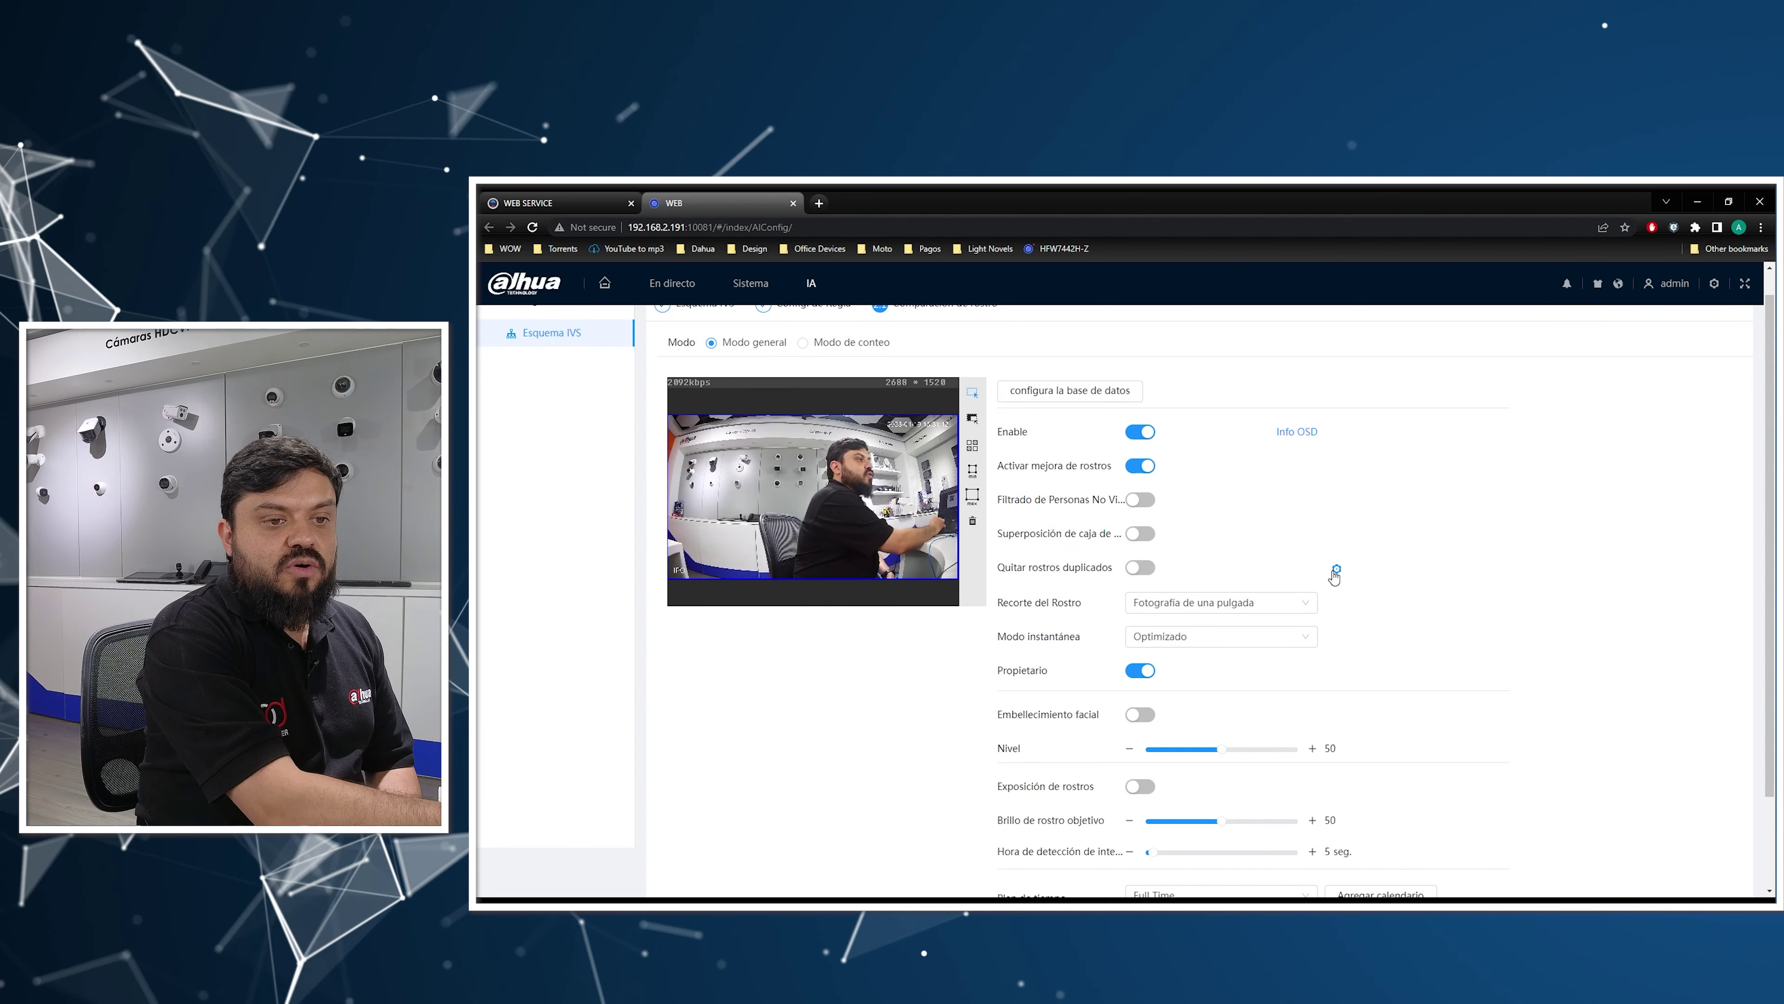
left_click(1336, 571)
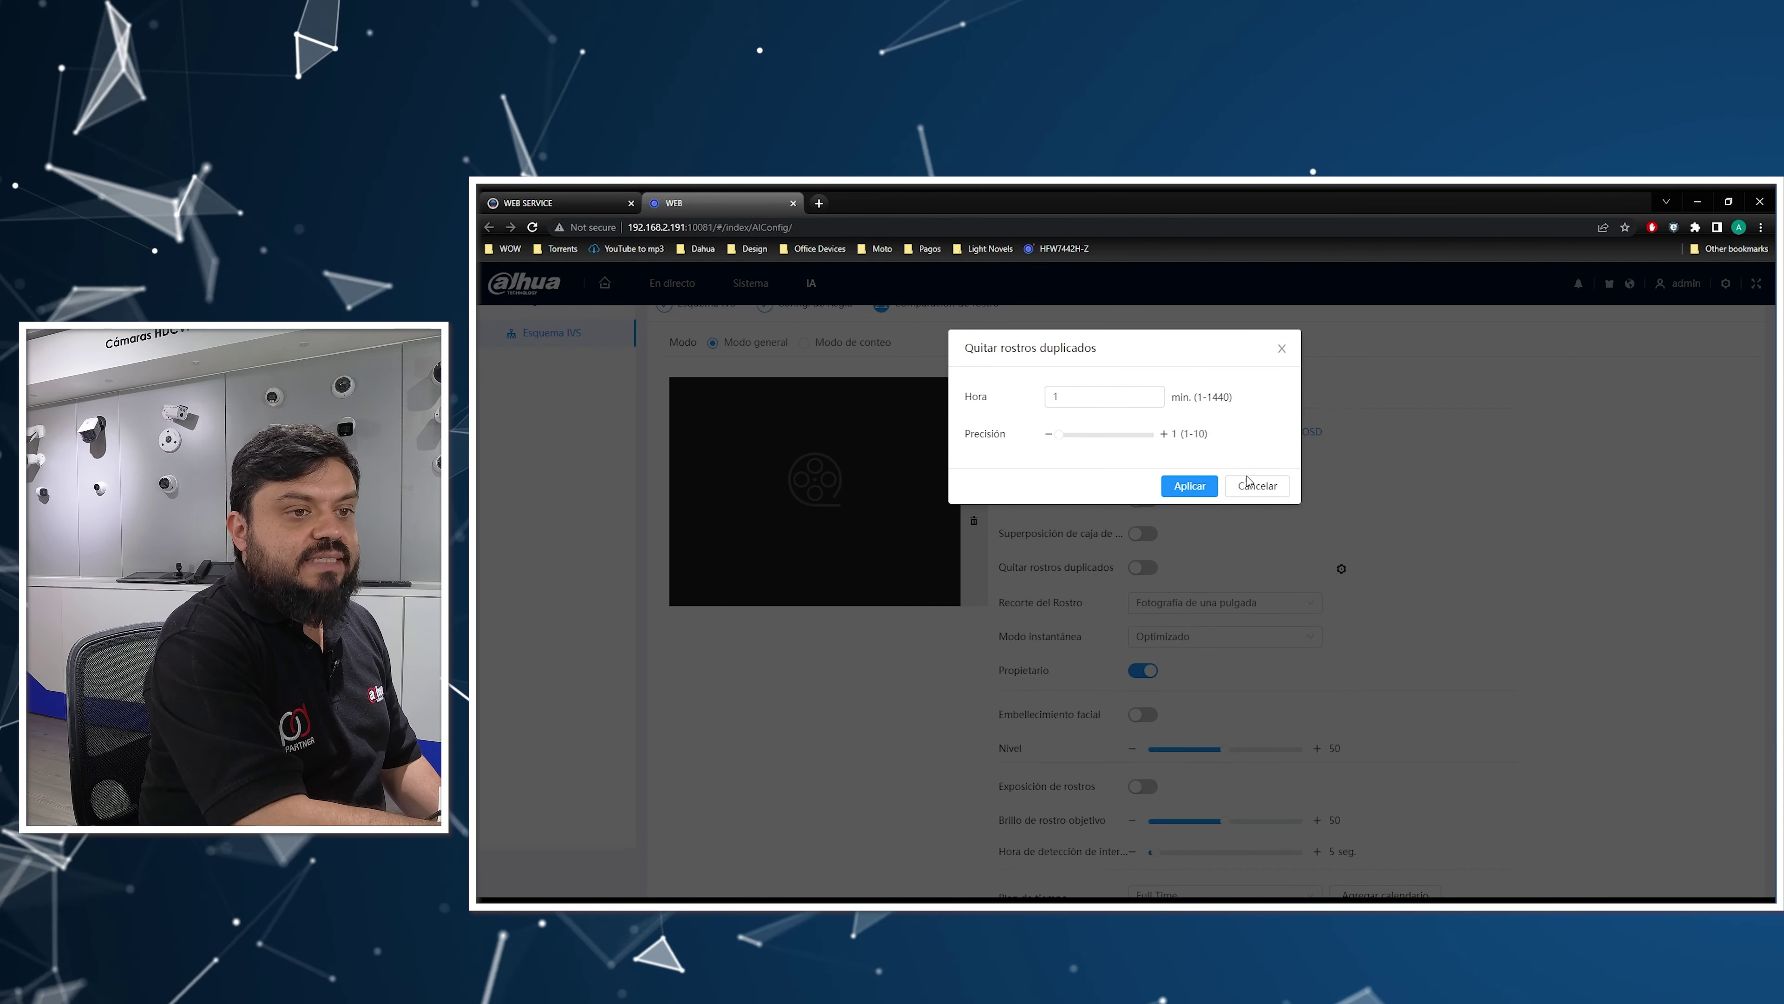
left_click(1257, 485)
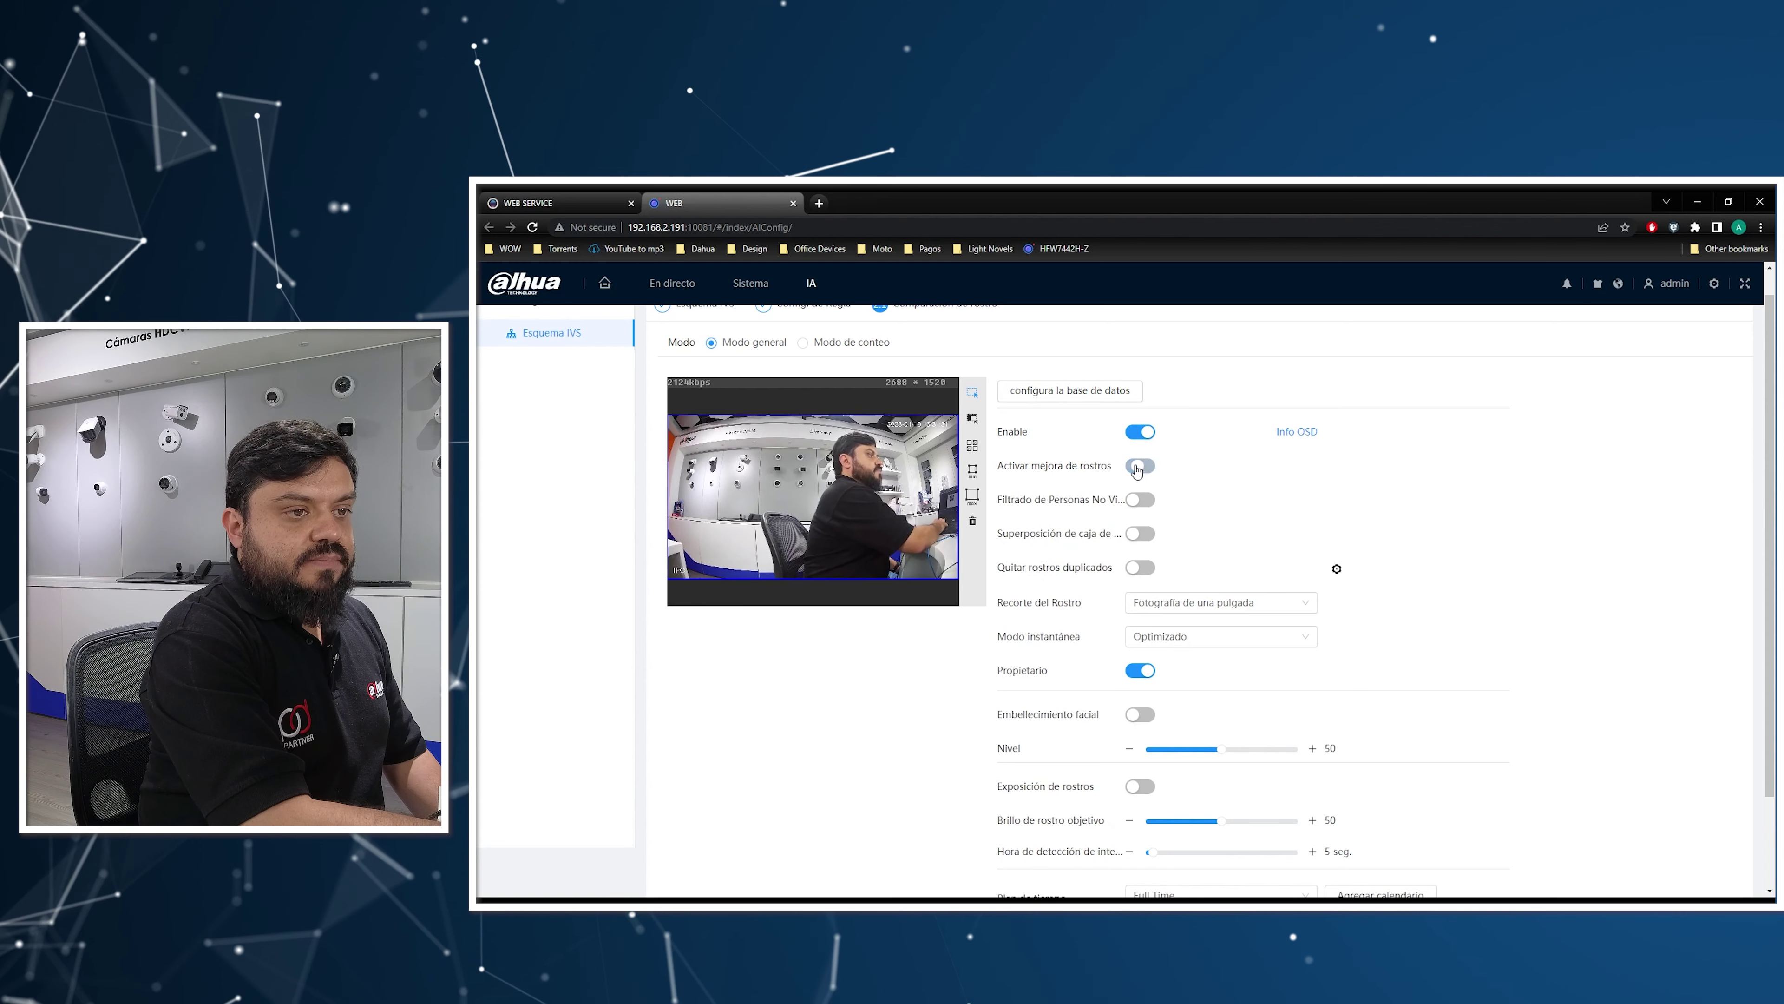
Step: Apply the face comparison settings with Activar mejora de rostros turned off
scroll(1345, 492, "down", 3)
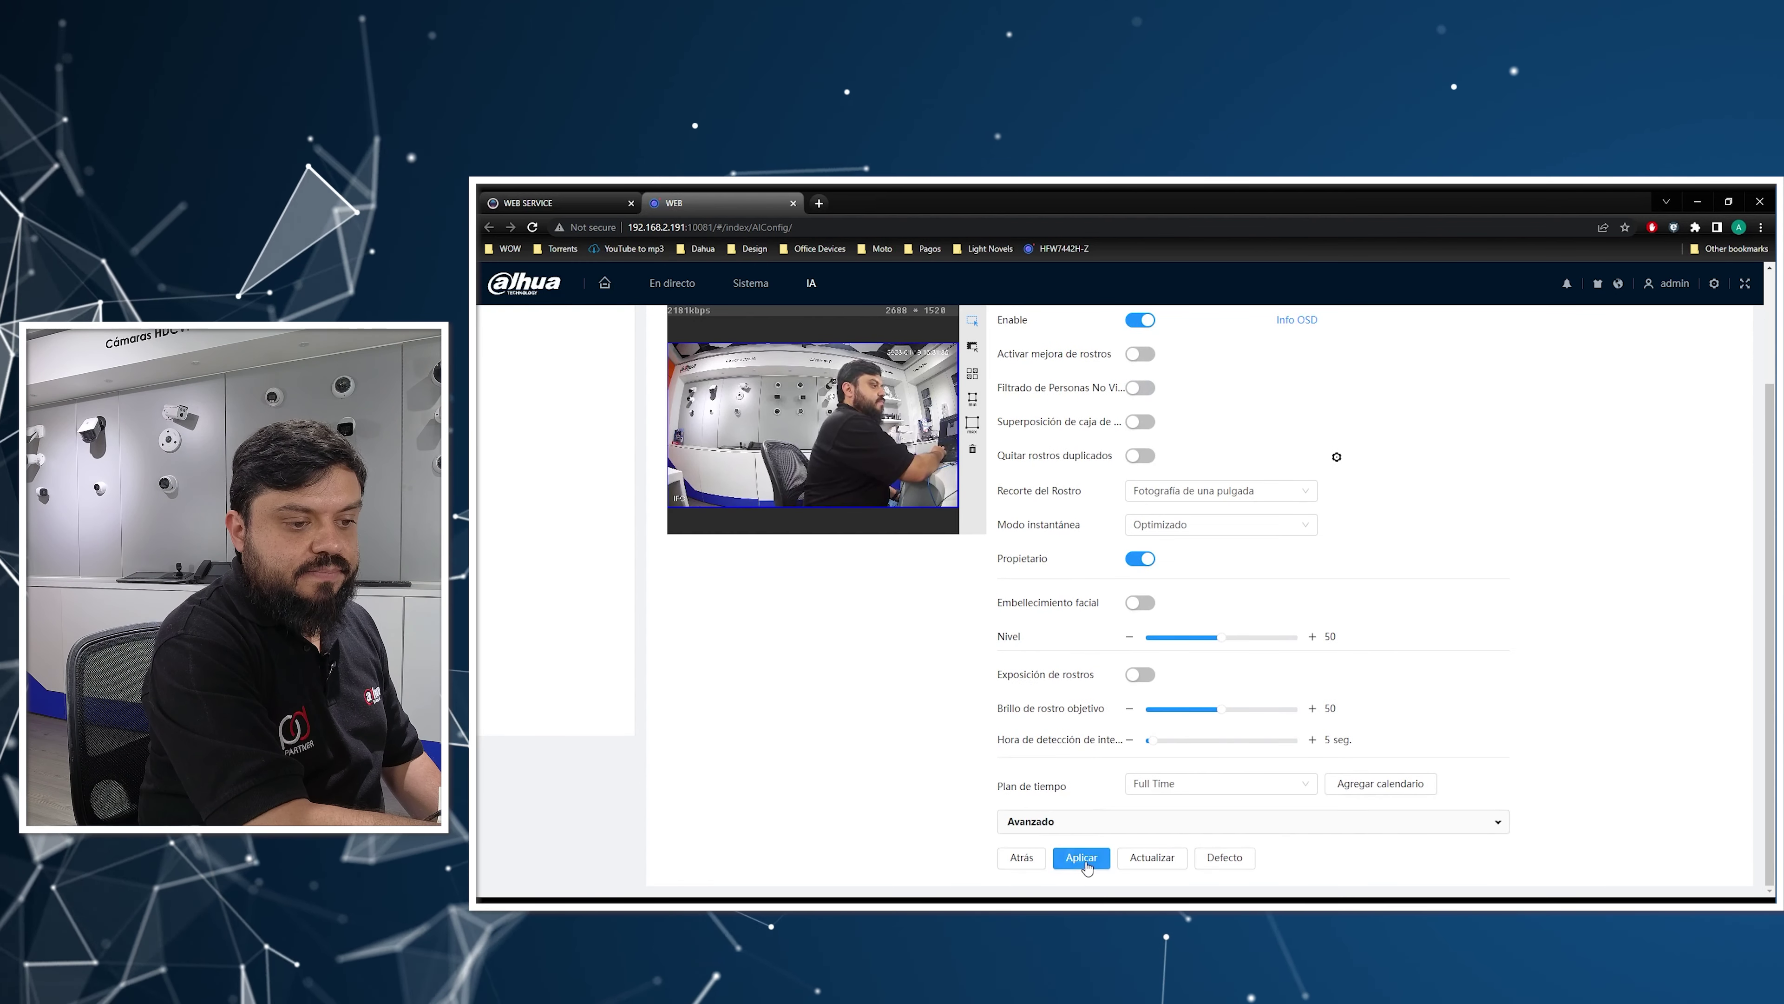
left_click(1081, 859)
scroll(1063, 429, "up", 3)
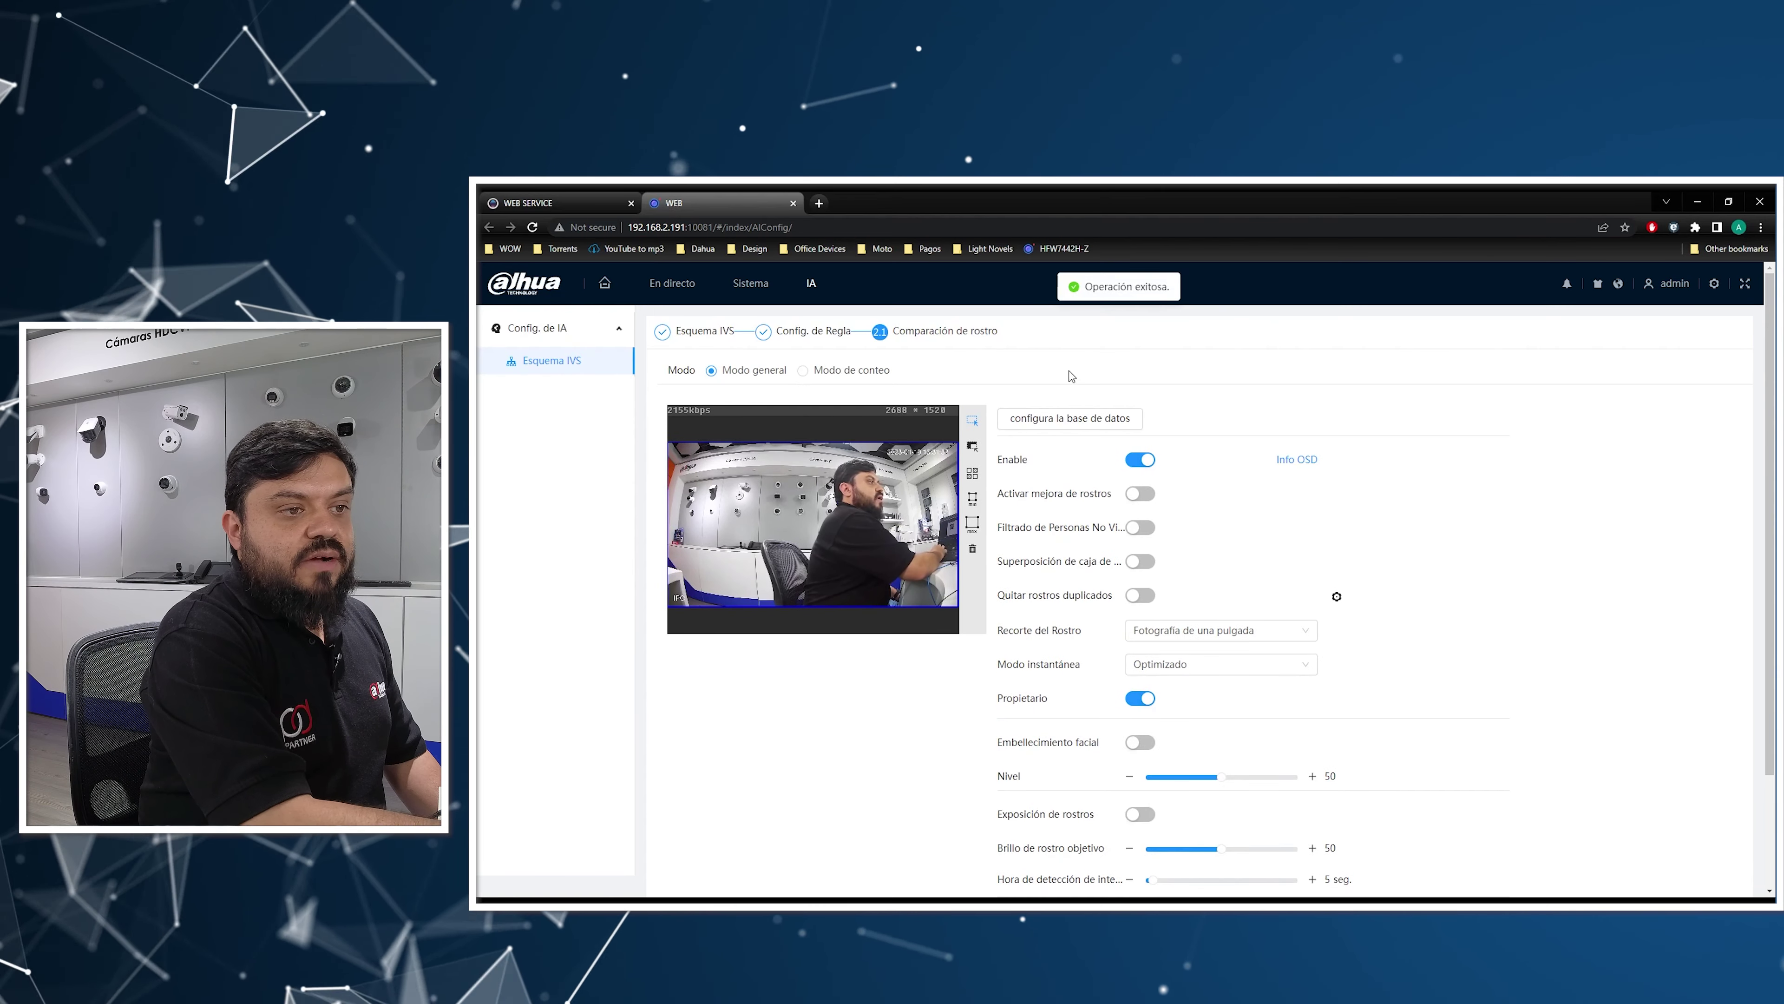
Step: Create a face database named "test dahua" in the face comparison database configuration
left_click(1063, 424)
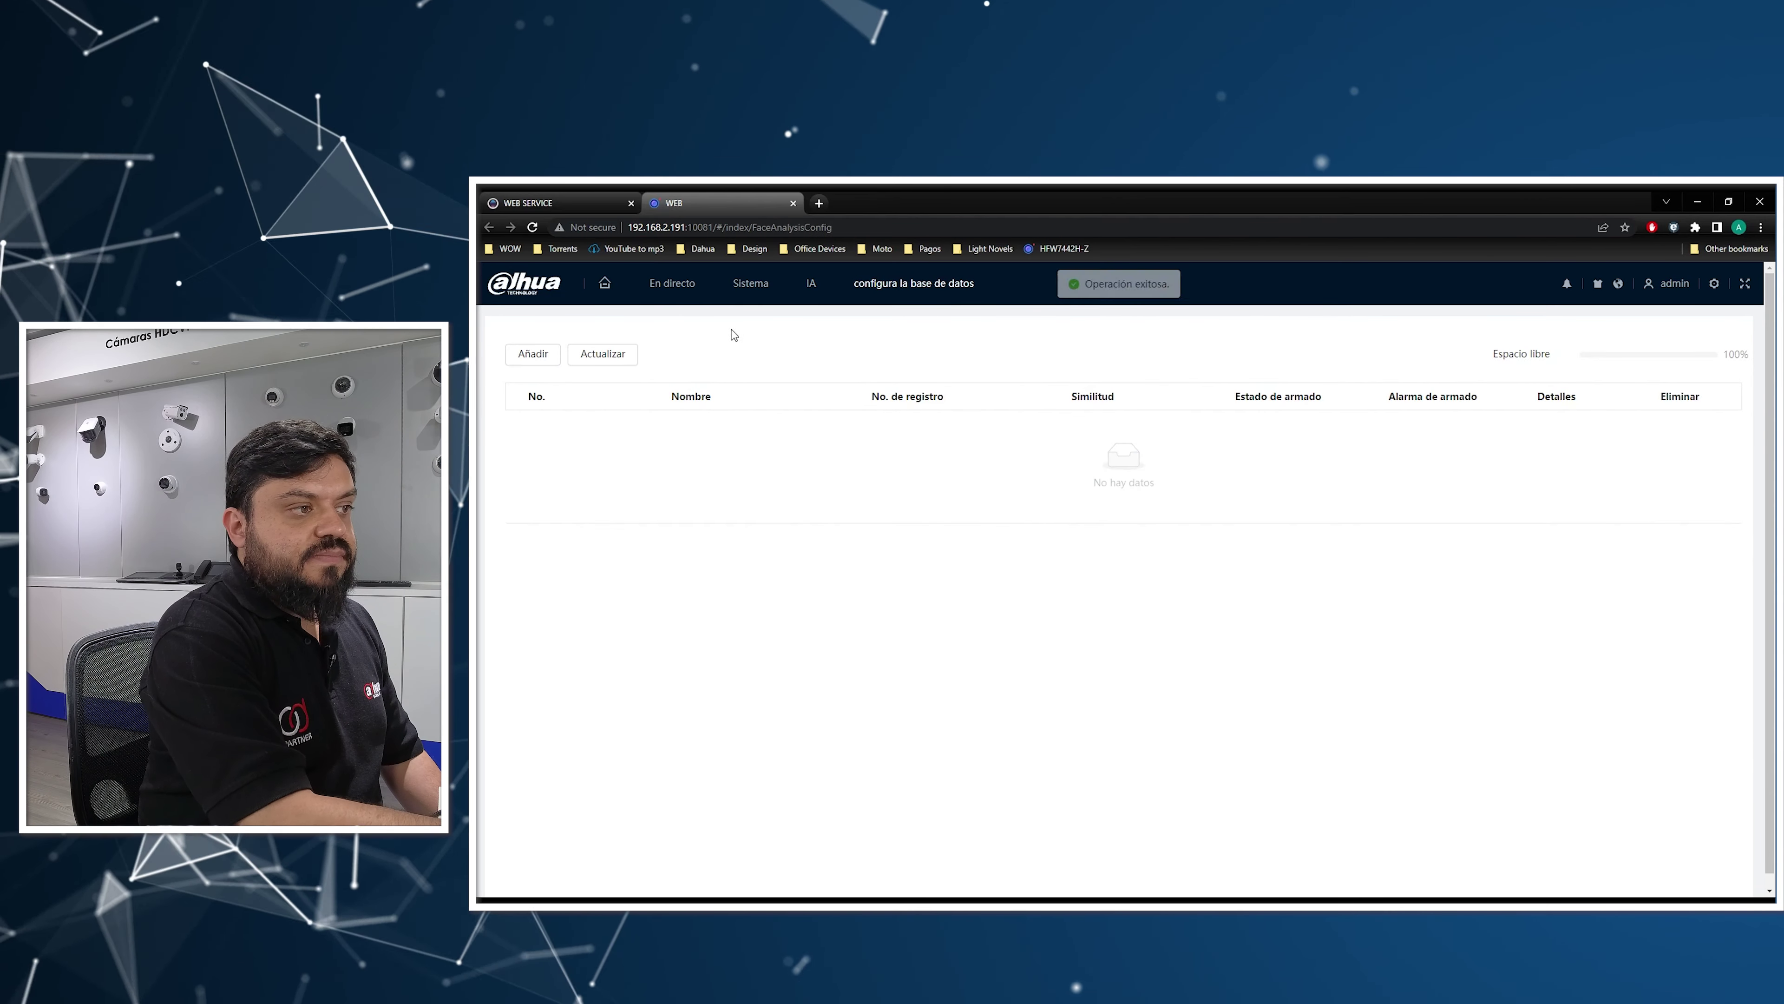
left_click(534, 354)
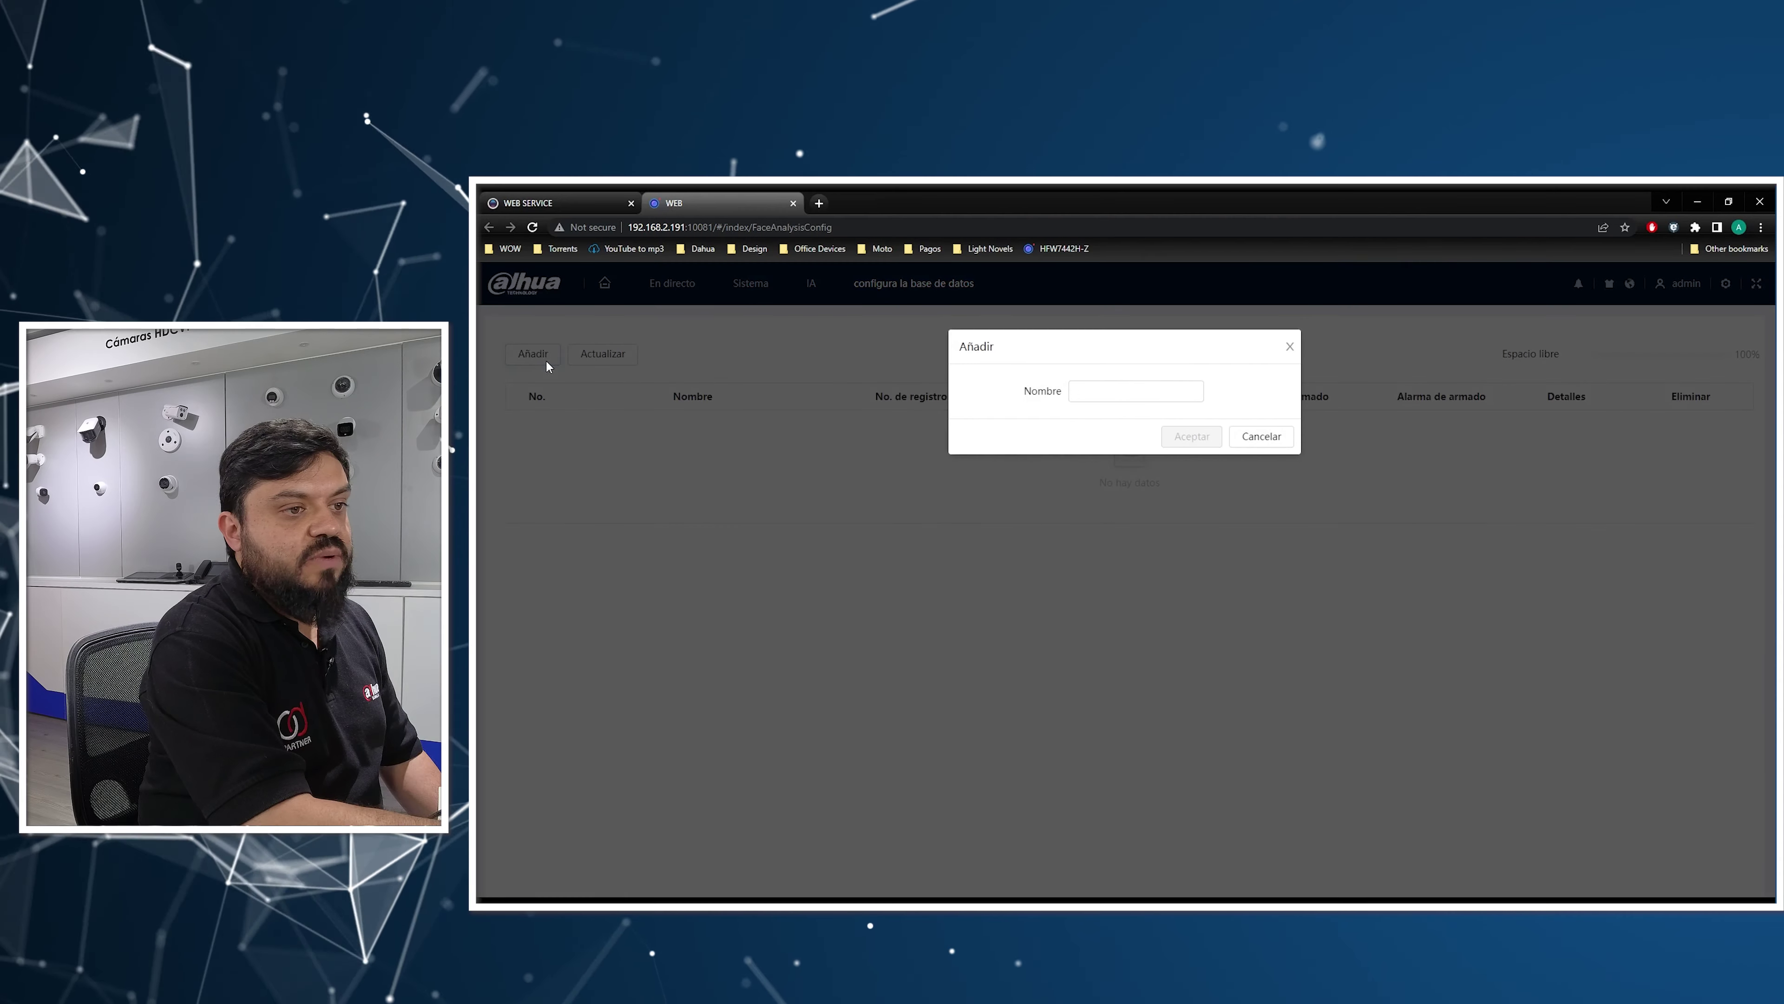
left_click(1130, 391)
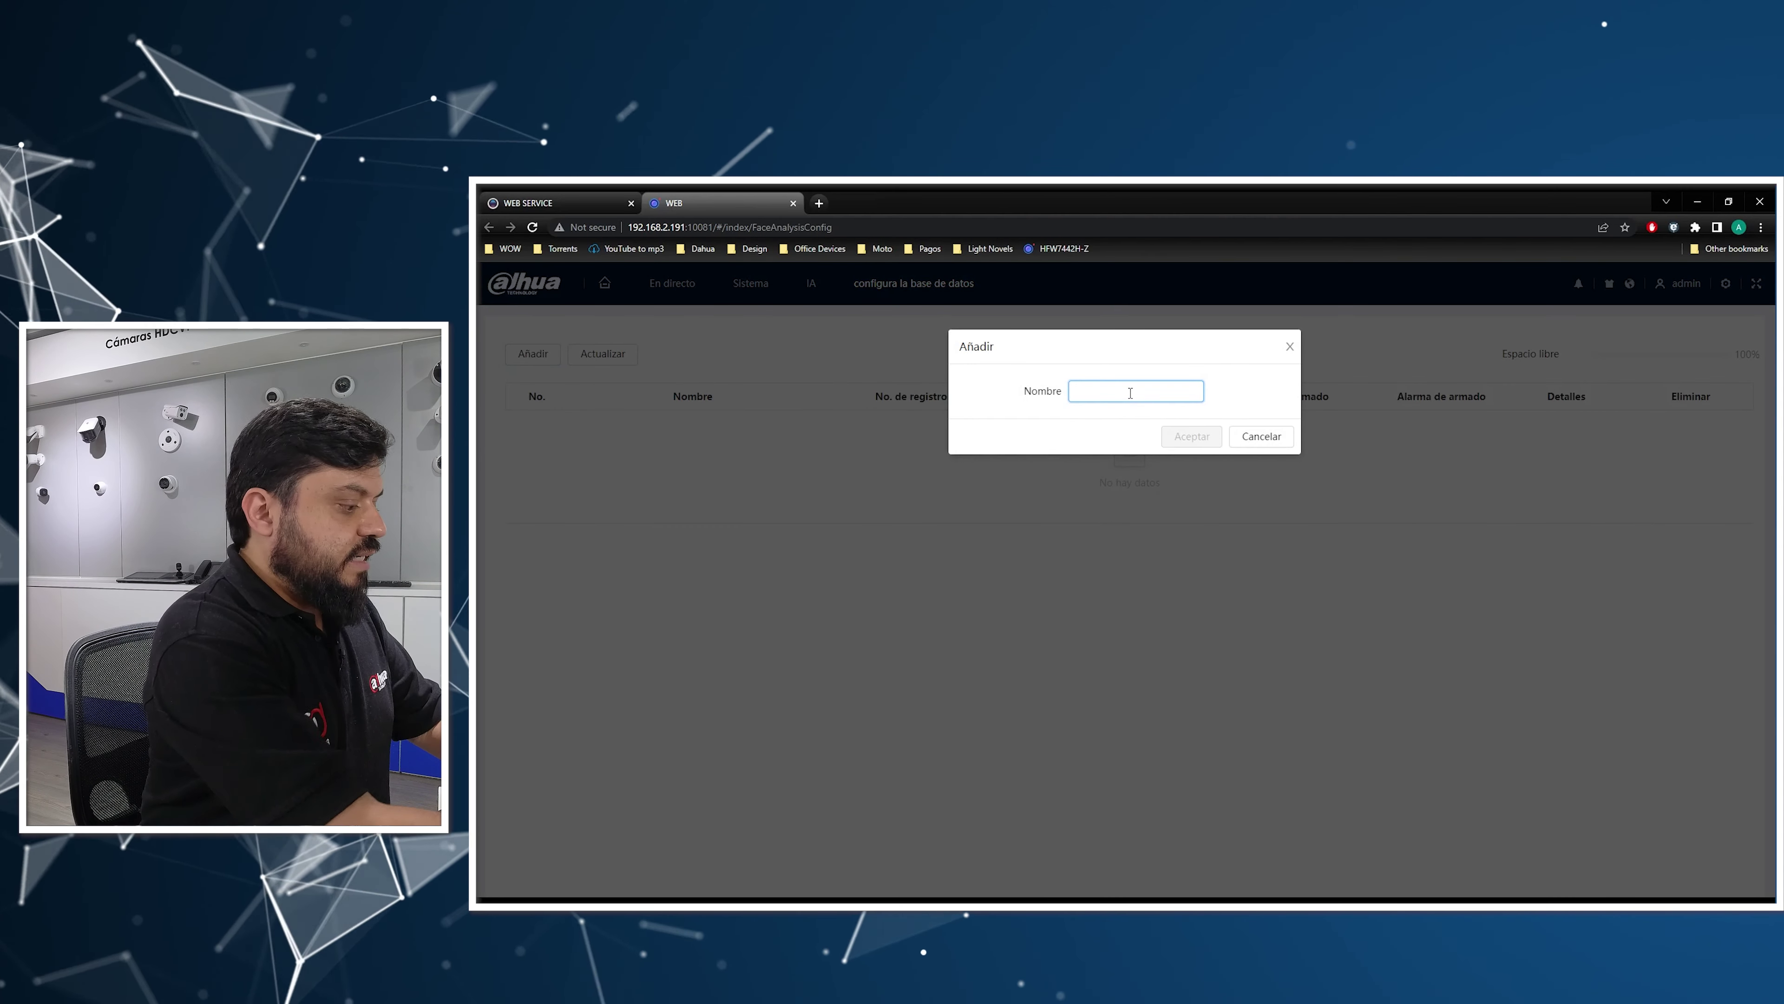
type("test dahaua")
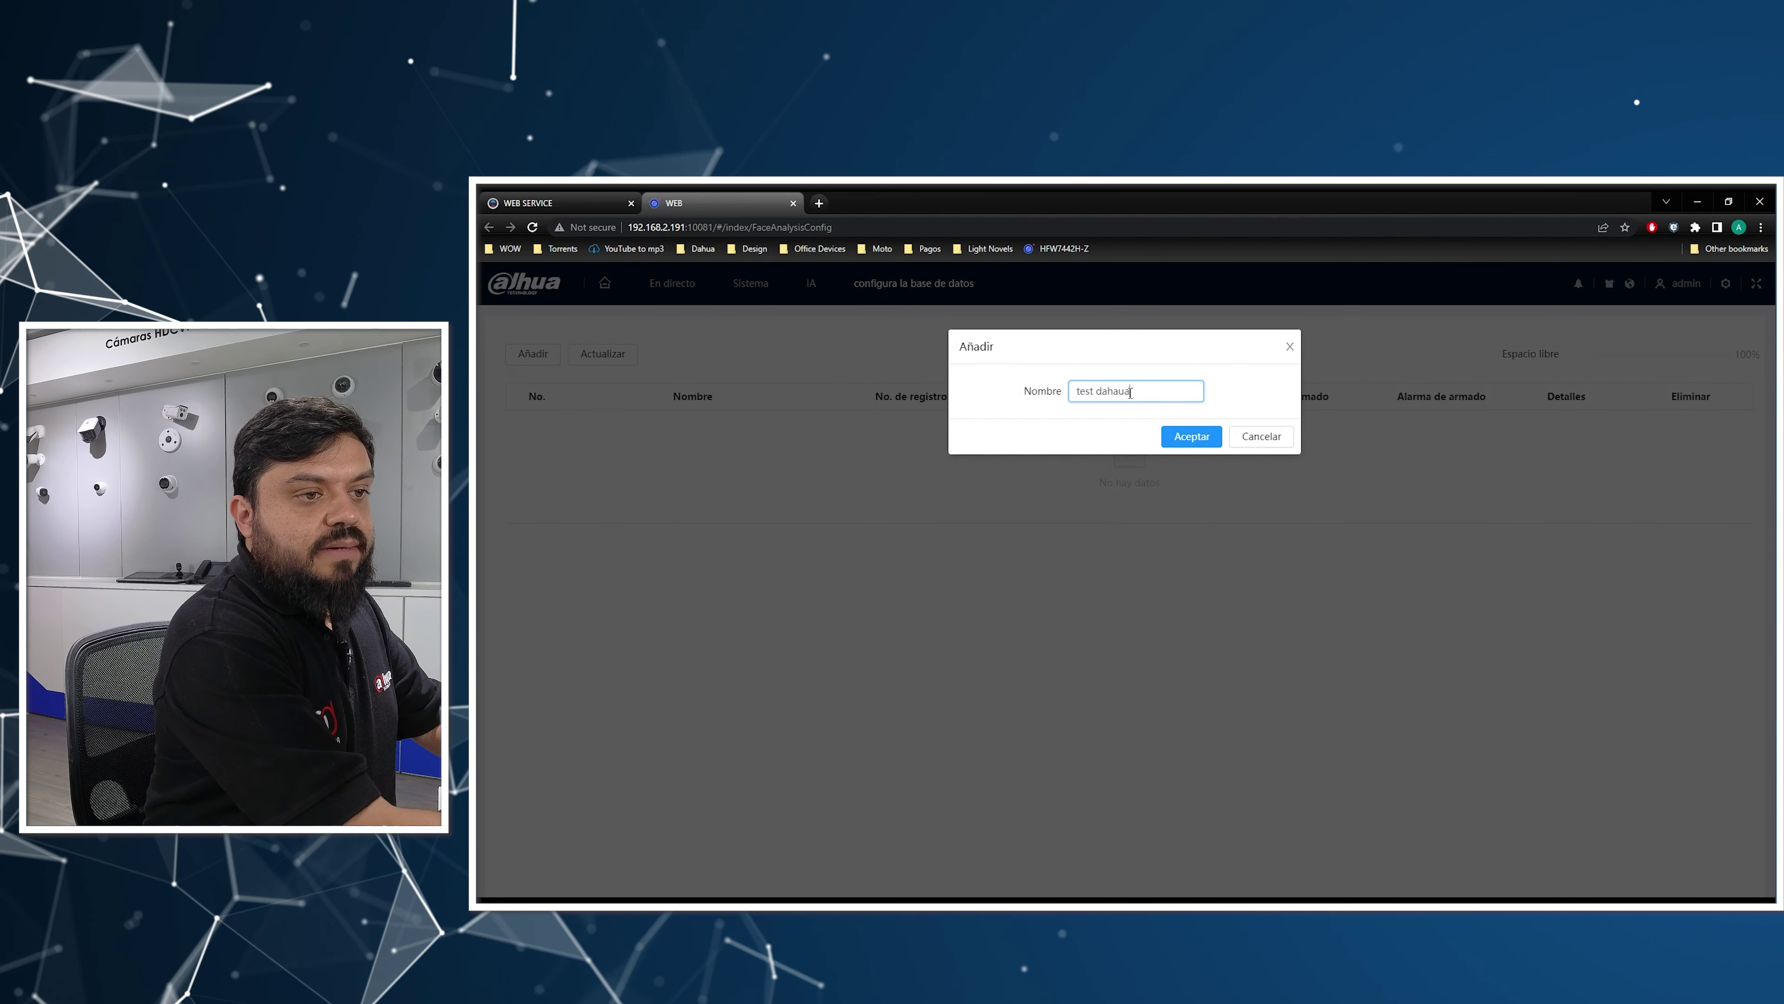
key("BackSpace")
key("BackSpace")
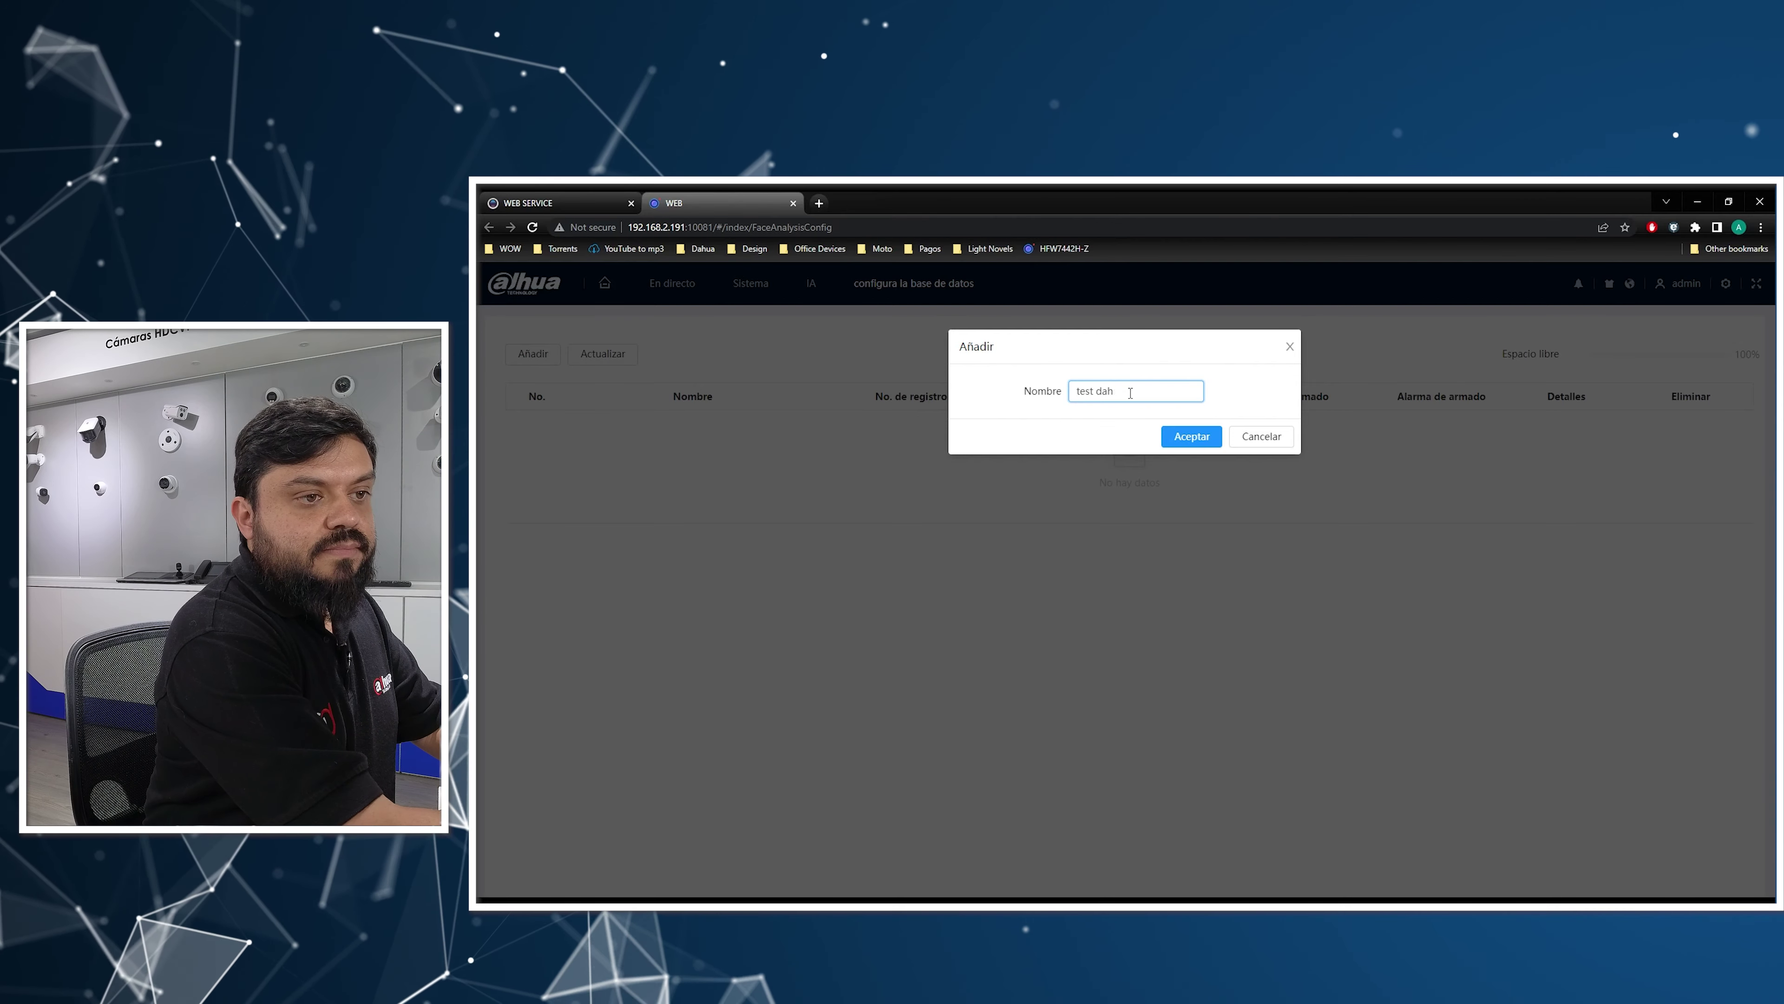
left_click(1190, 442)
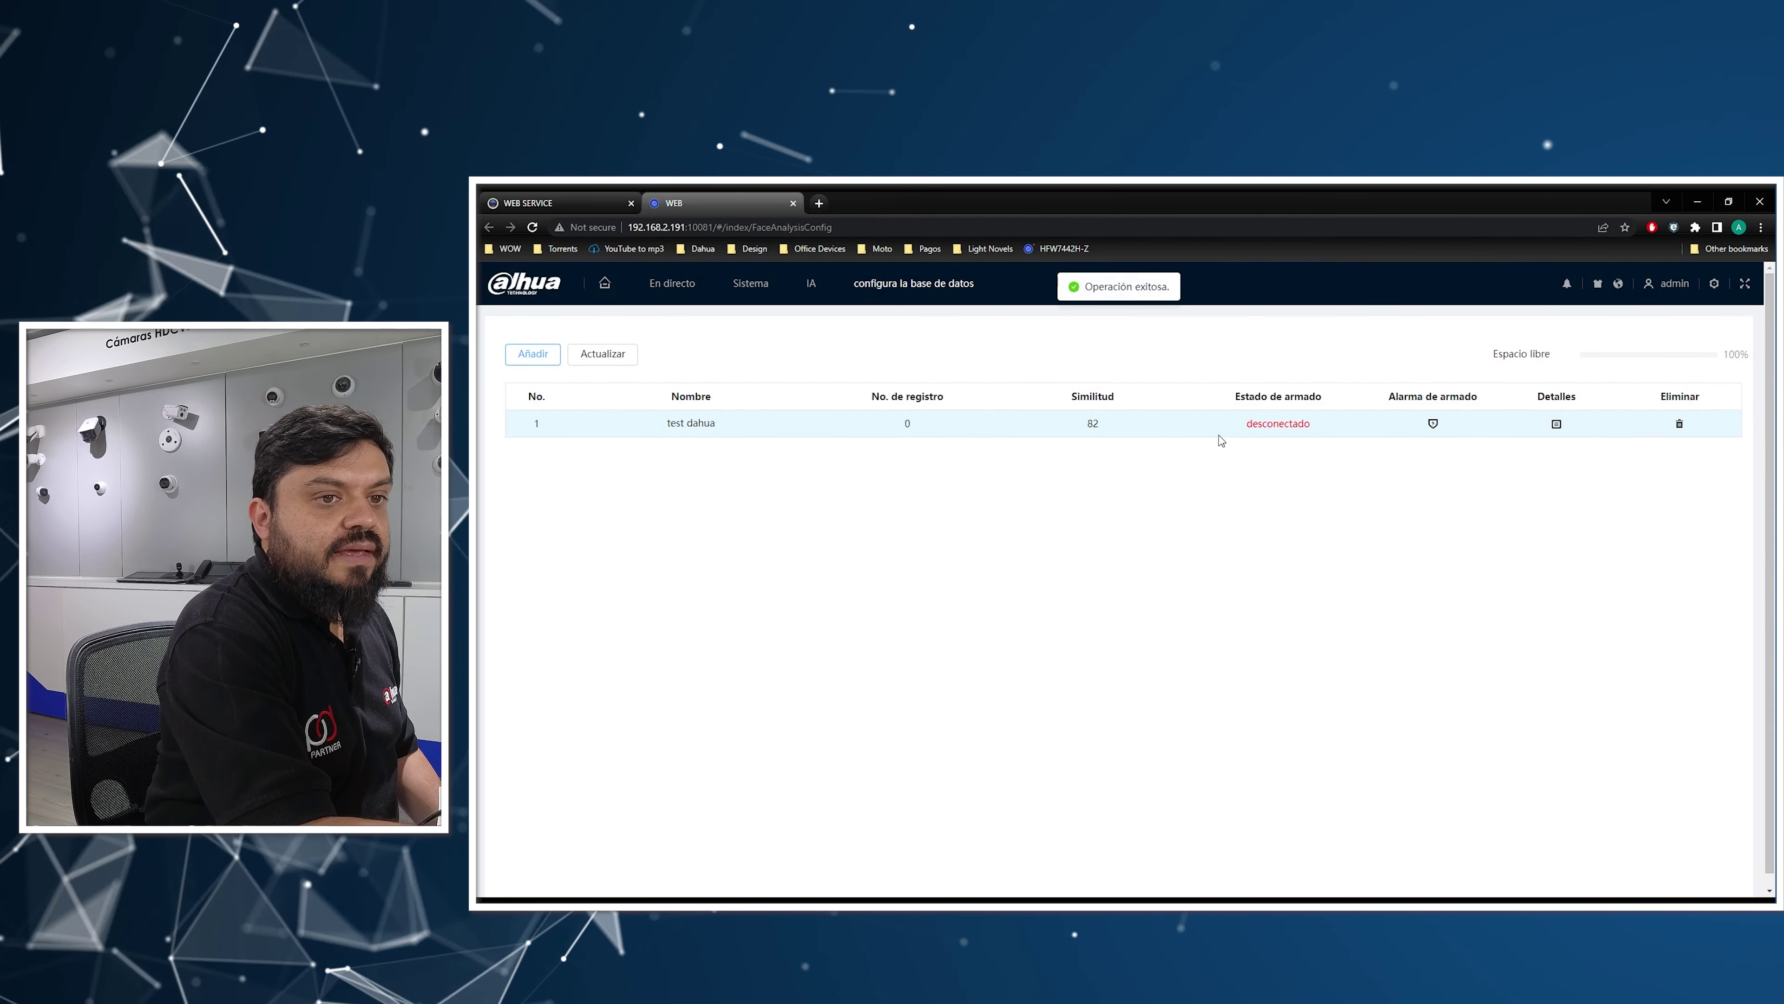
Step: Arm the test dahua database in its alarm settings, check the general mode options, and apply
left_click(1433, 425)
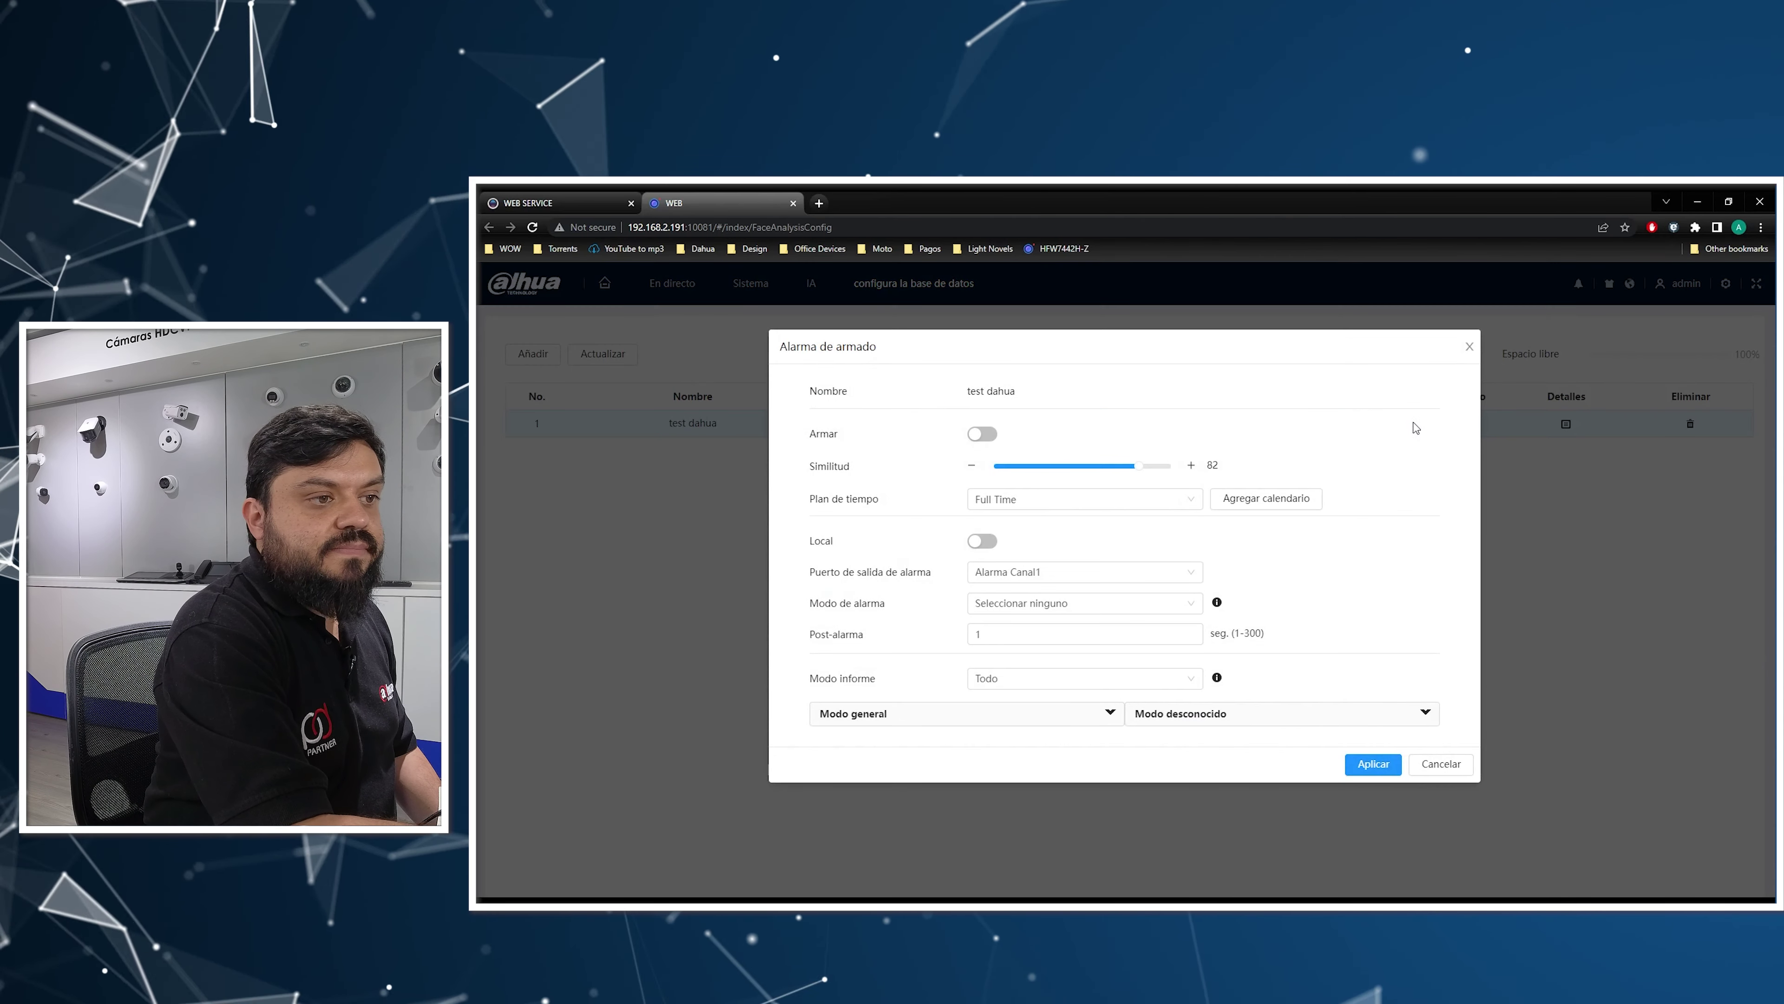
left_click(990, 435)
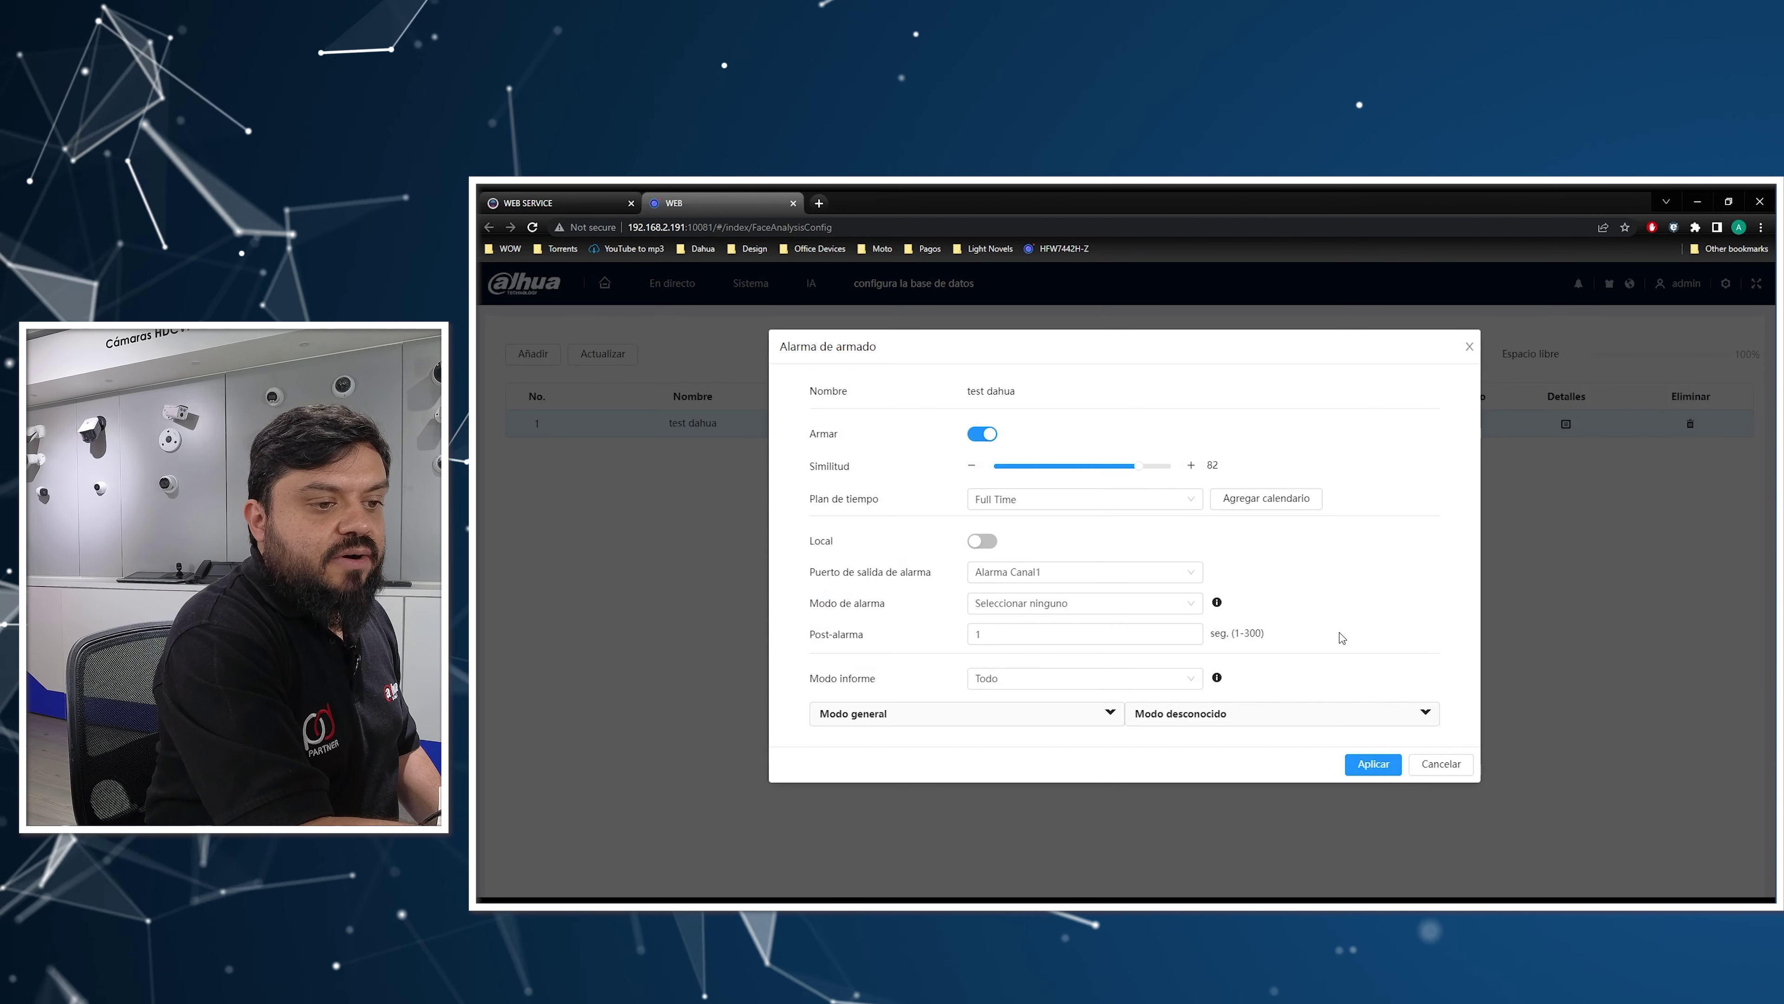
left_click(1110, 714)
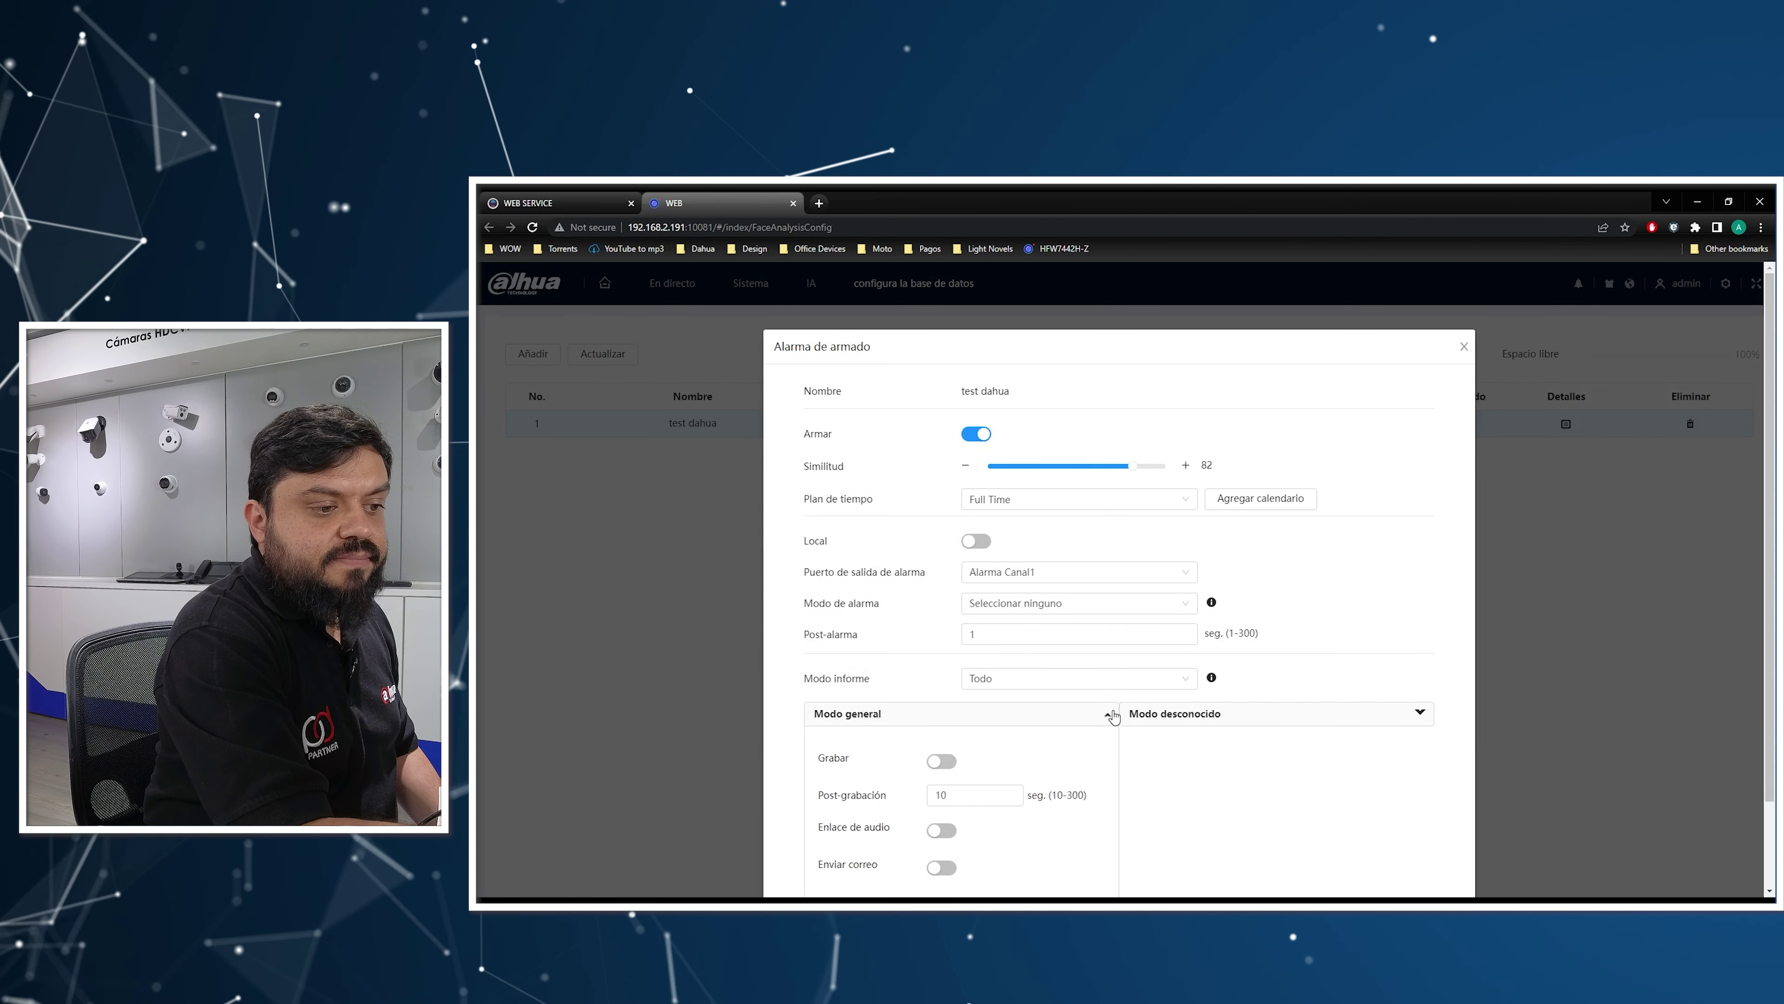
scroll(1080, 661, "down", 2)
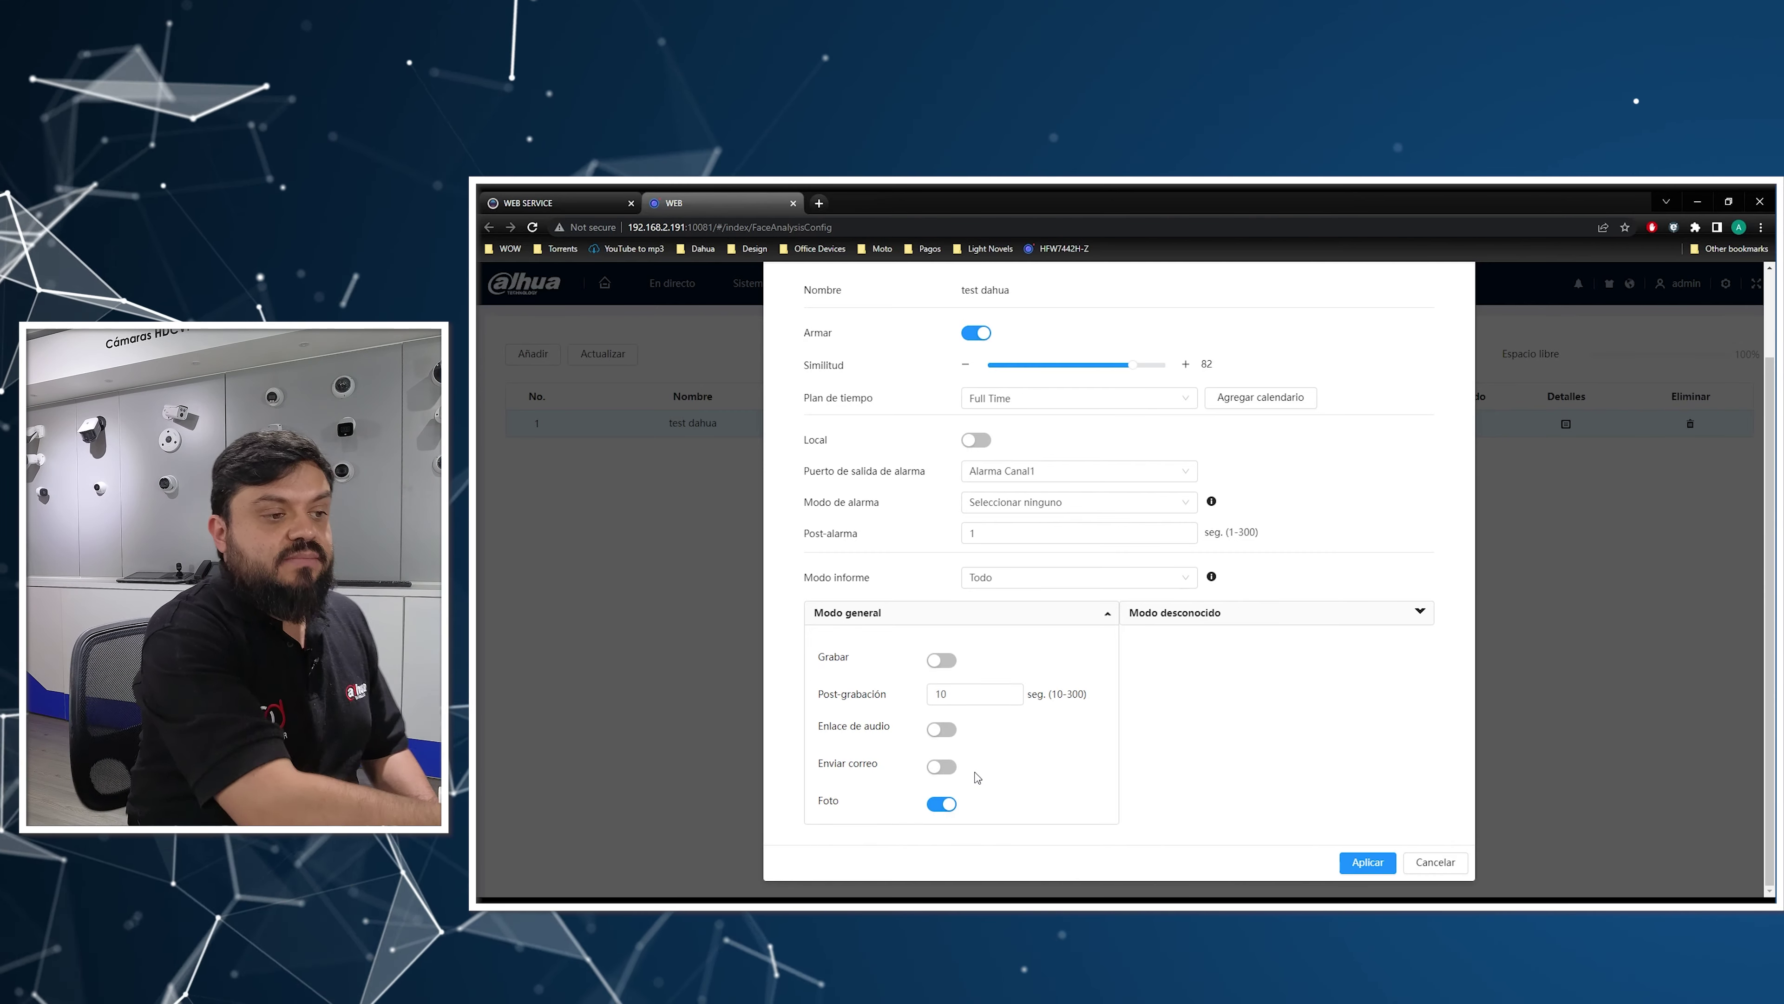
left_click(1366, 861)
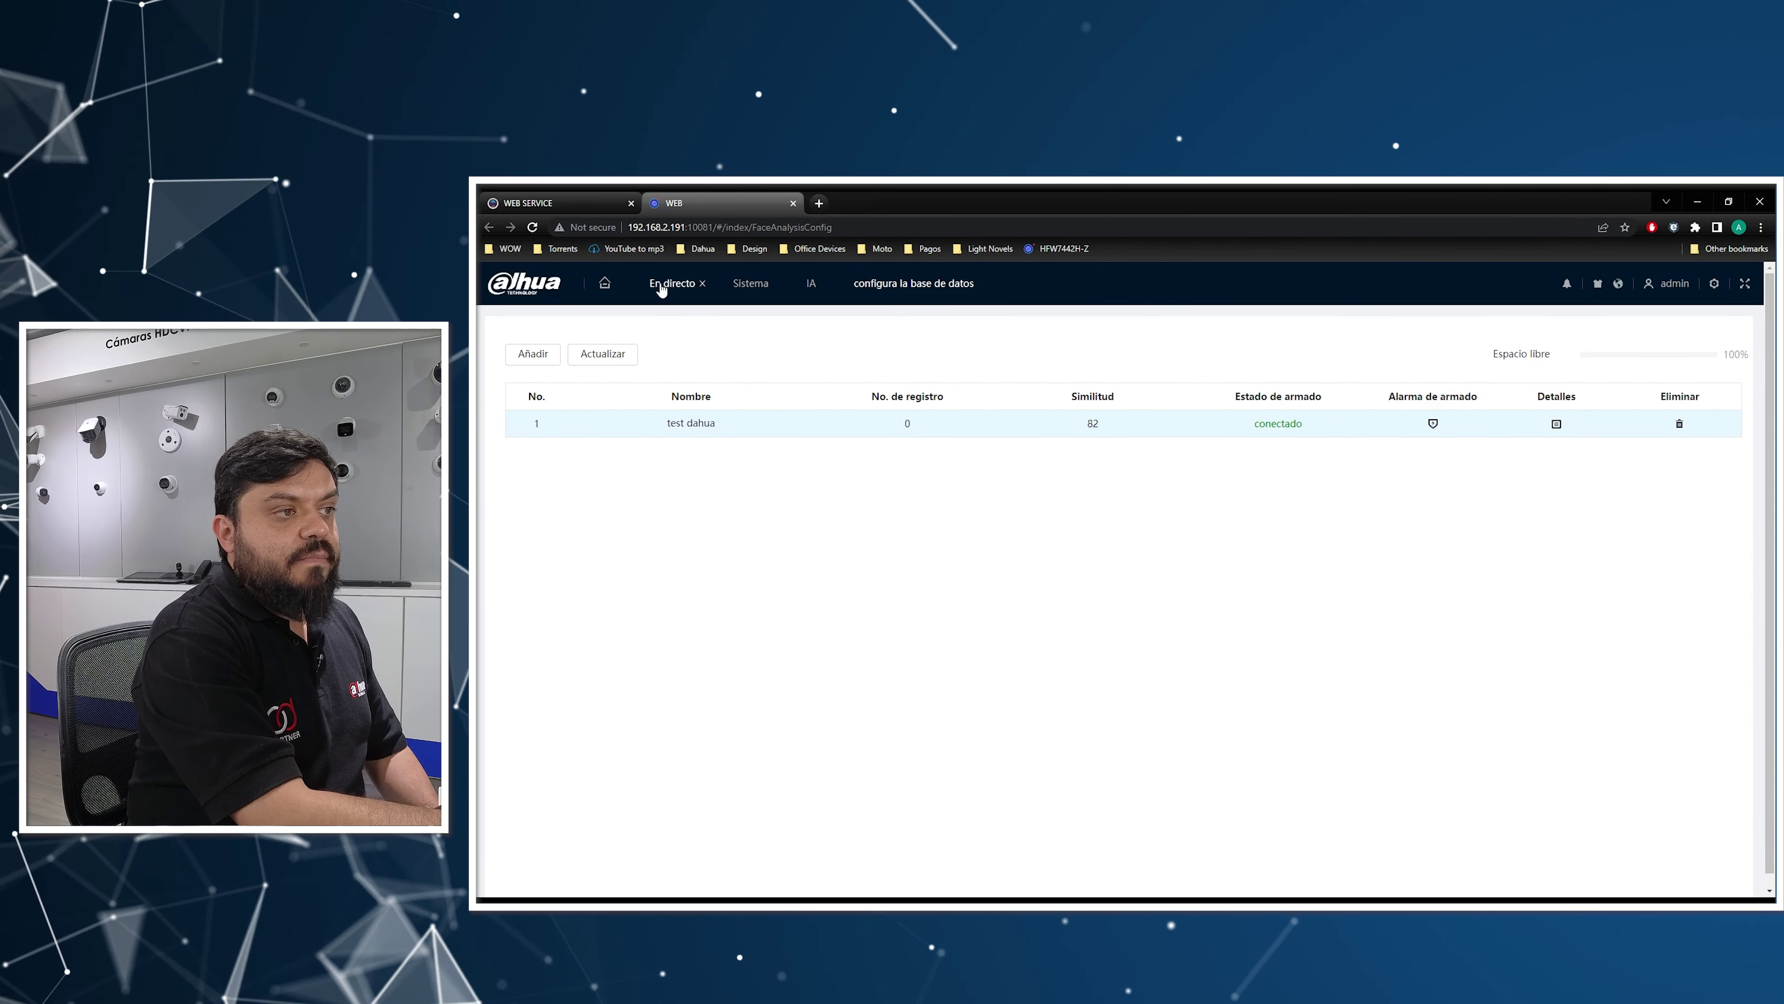
Step: Open the live view and switch its display mode to Modo facial
left_click(661, 289)
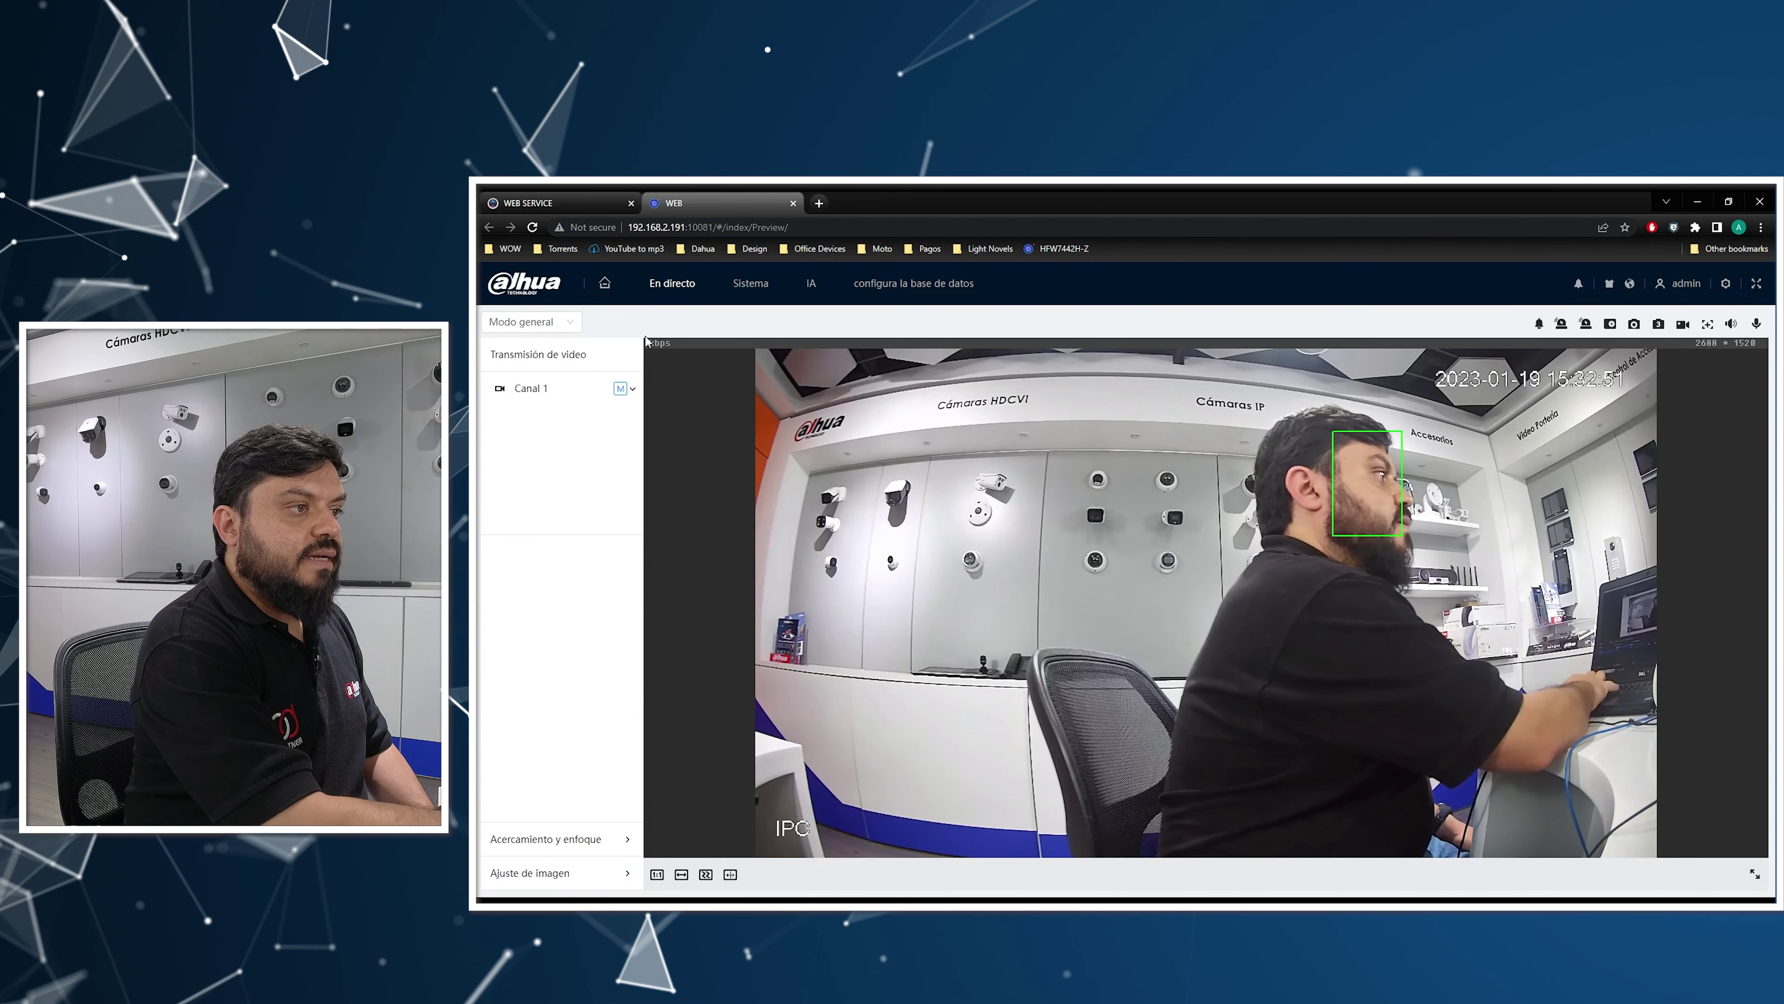
left_click(531, 322)
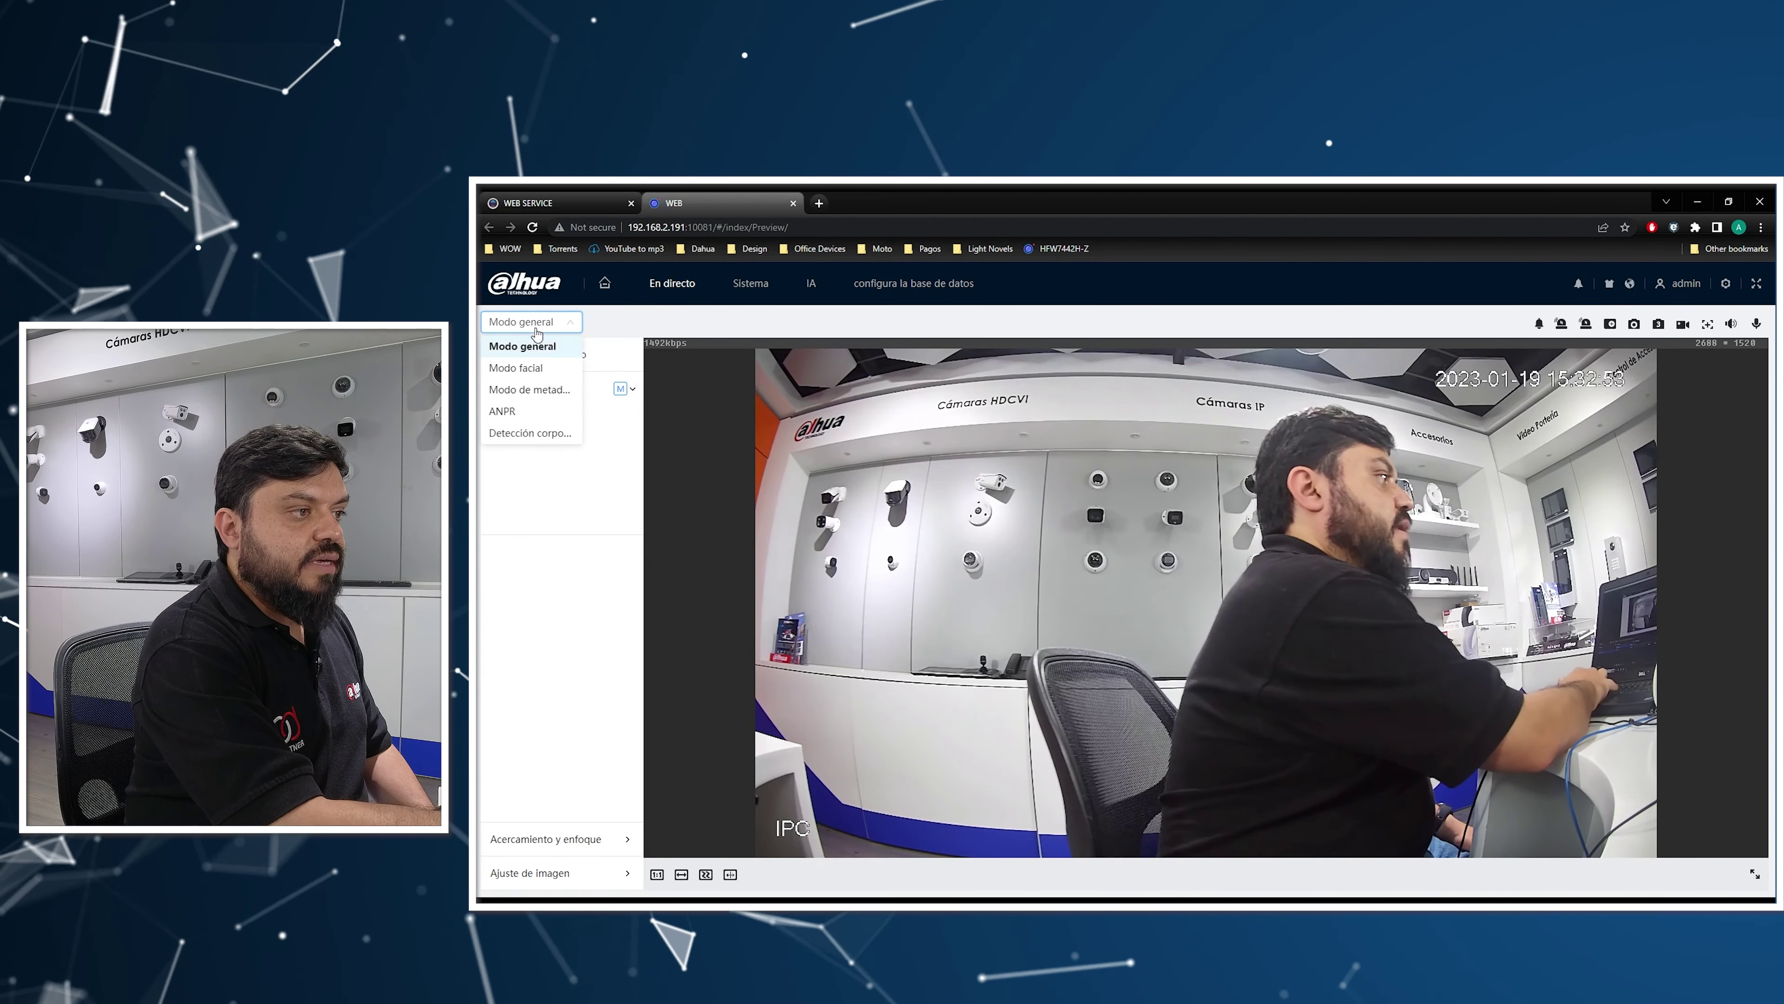
left_click(520, 368)
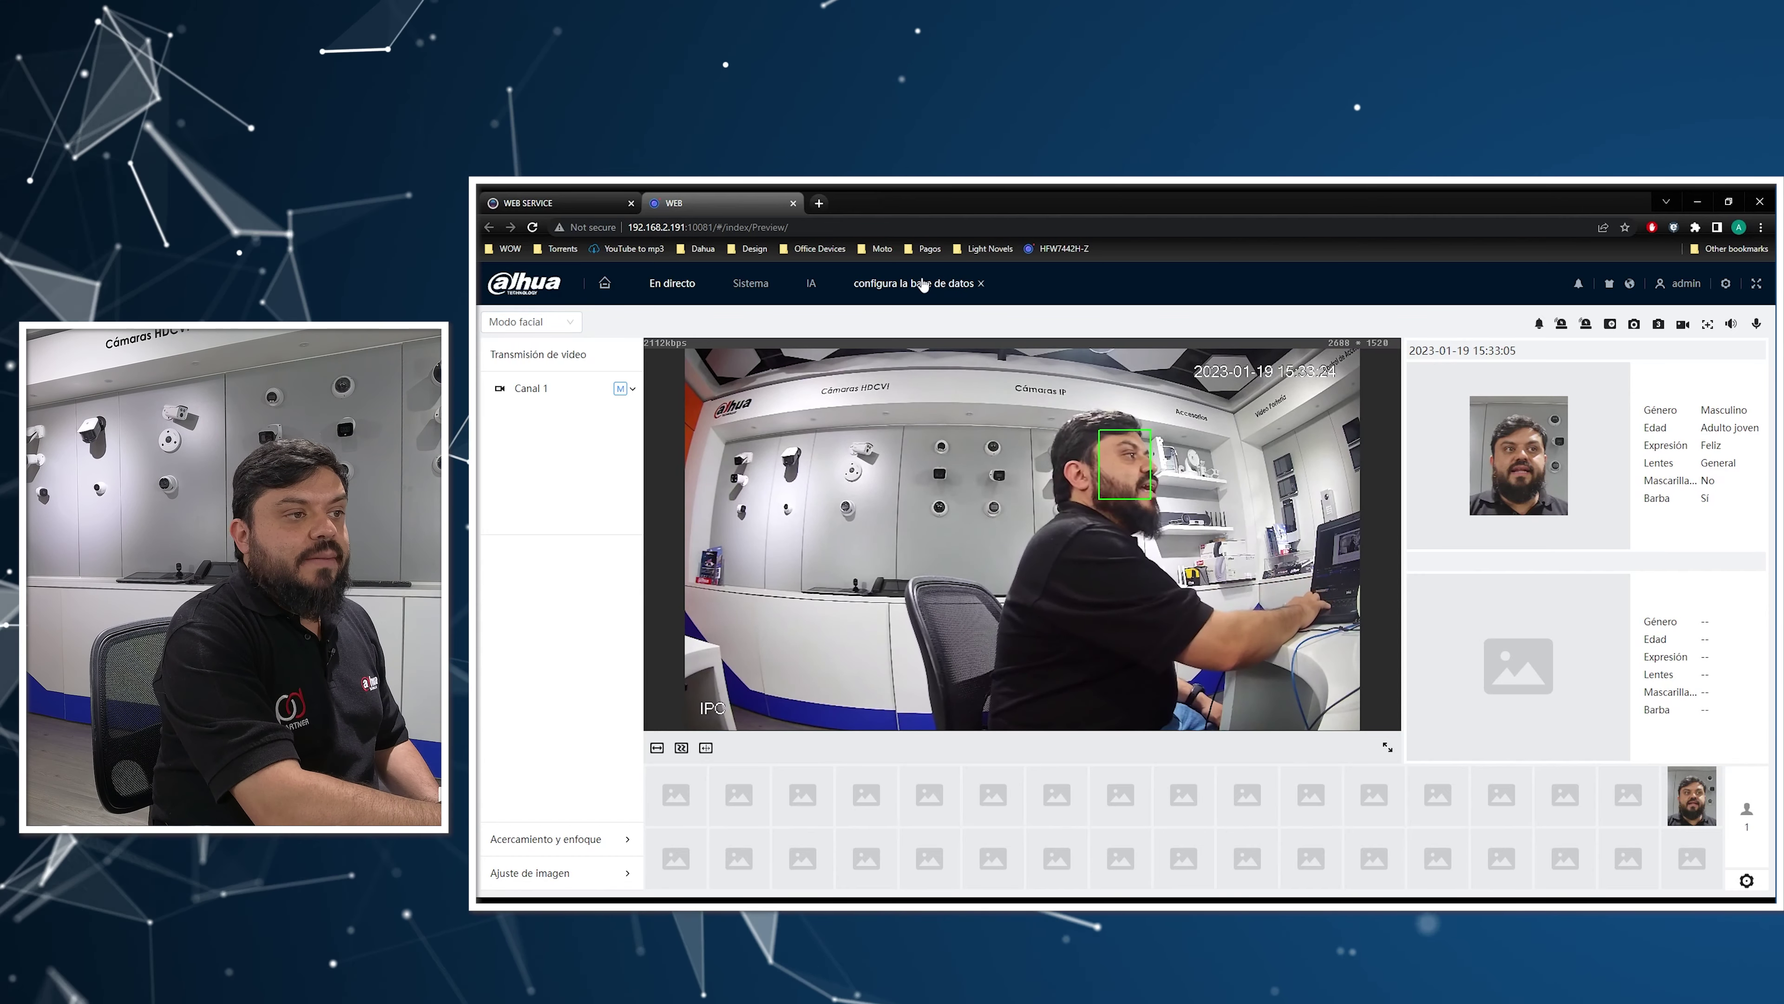
Step: Close the open IA, database configuration and Sistema pages, and reopen the IA configuration from the home page
left_click(823, 283)
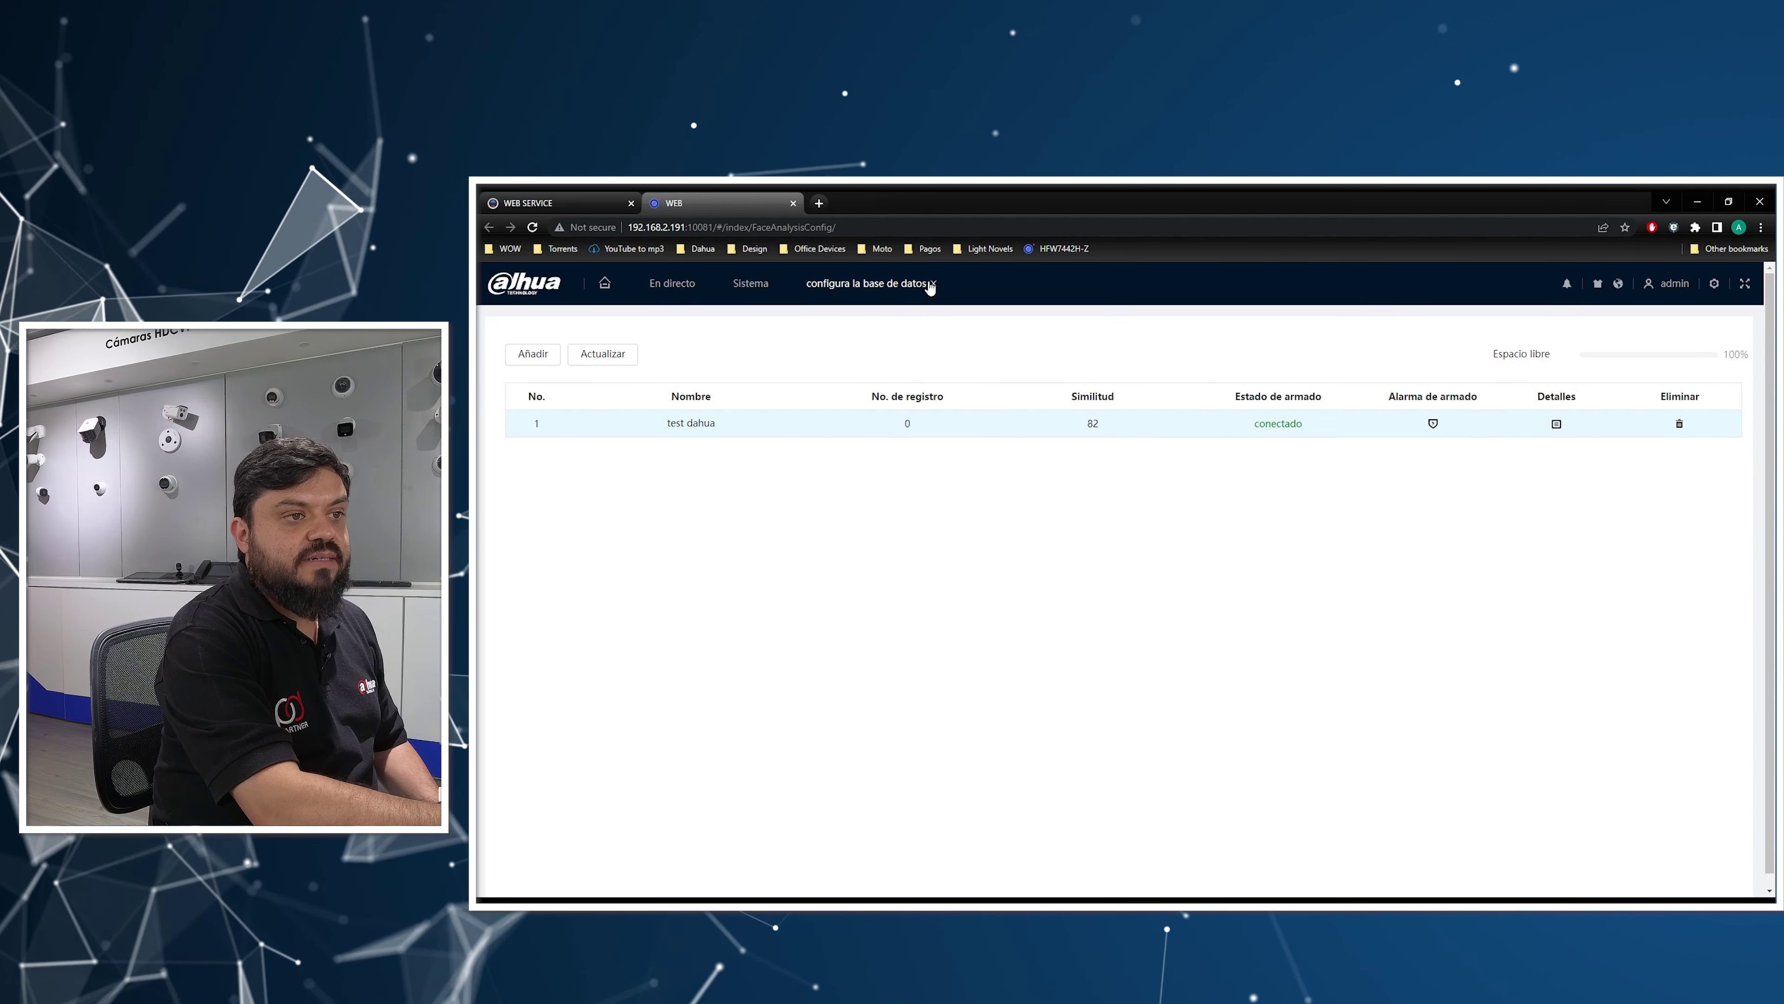
left_click(931, 284)
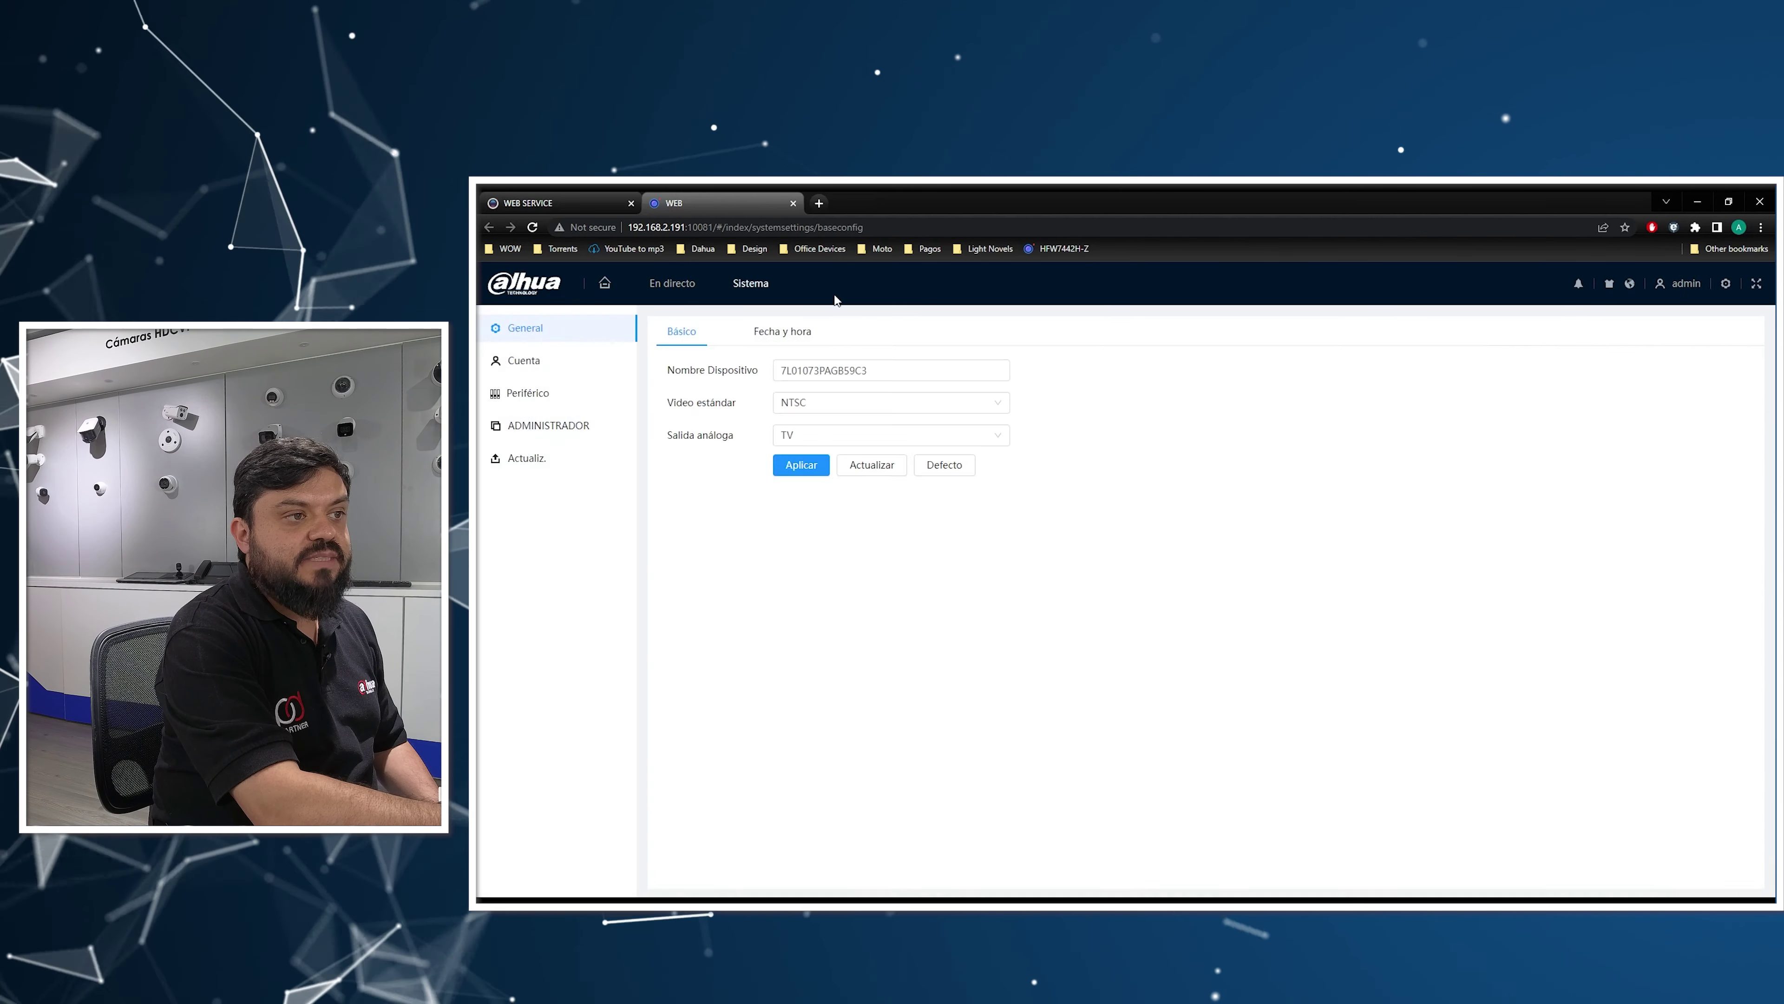
left_click(777, 284)
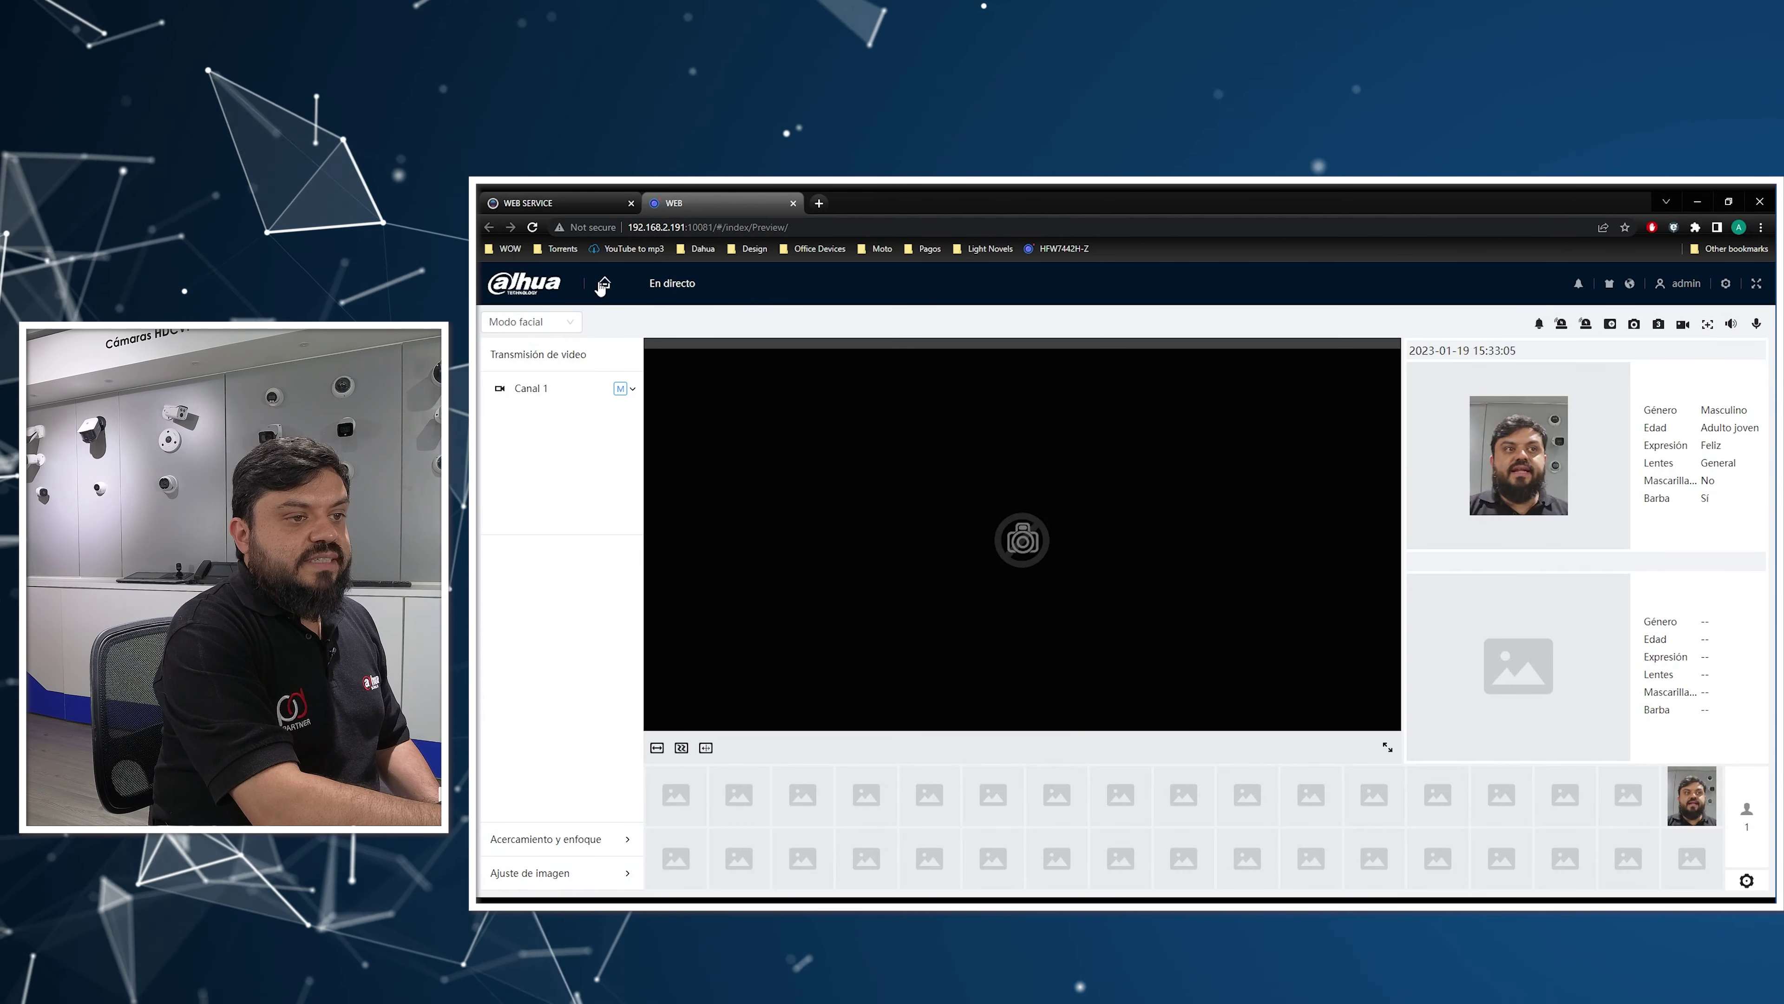
left_click(603, 285)
left_click(1104, 484)
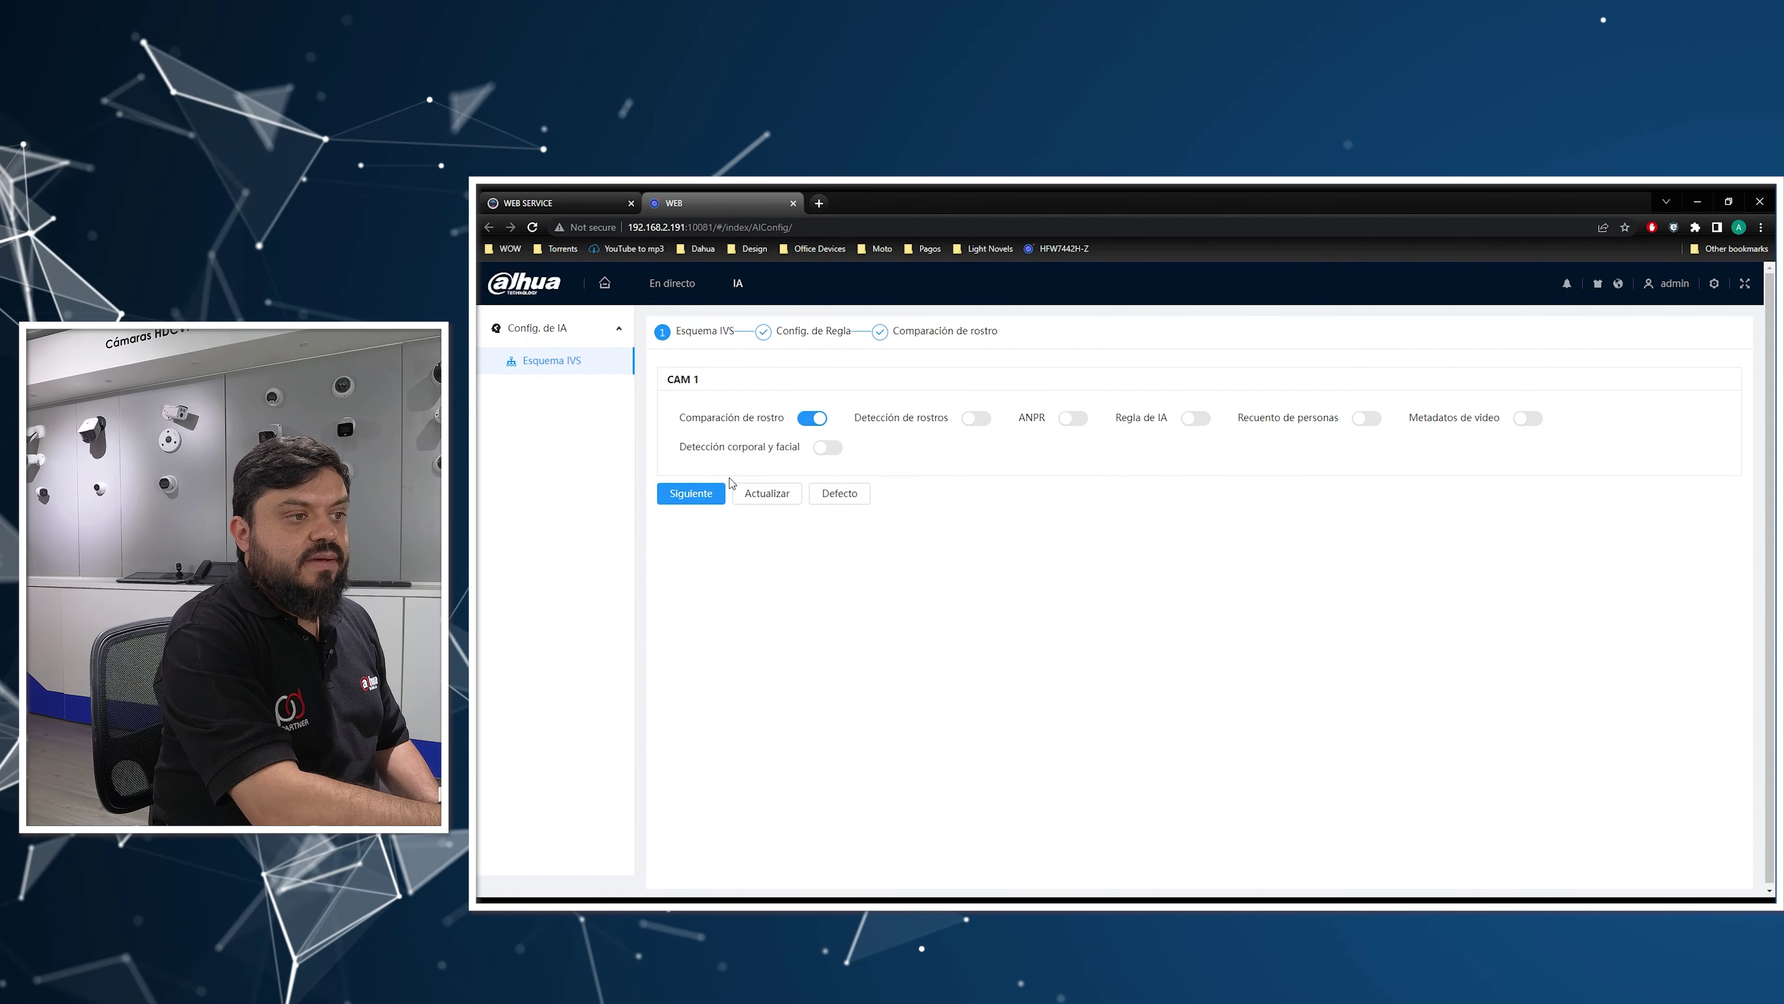
Step: Proceed from the IVS scheme to the face comparison database configuration and open the details of the test dahua database
left_click(708, 495)
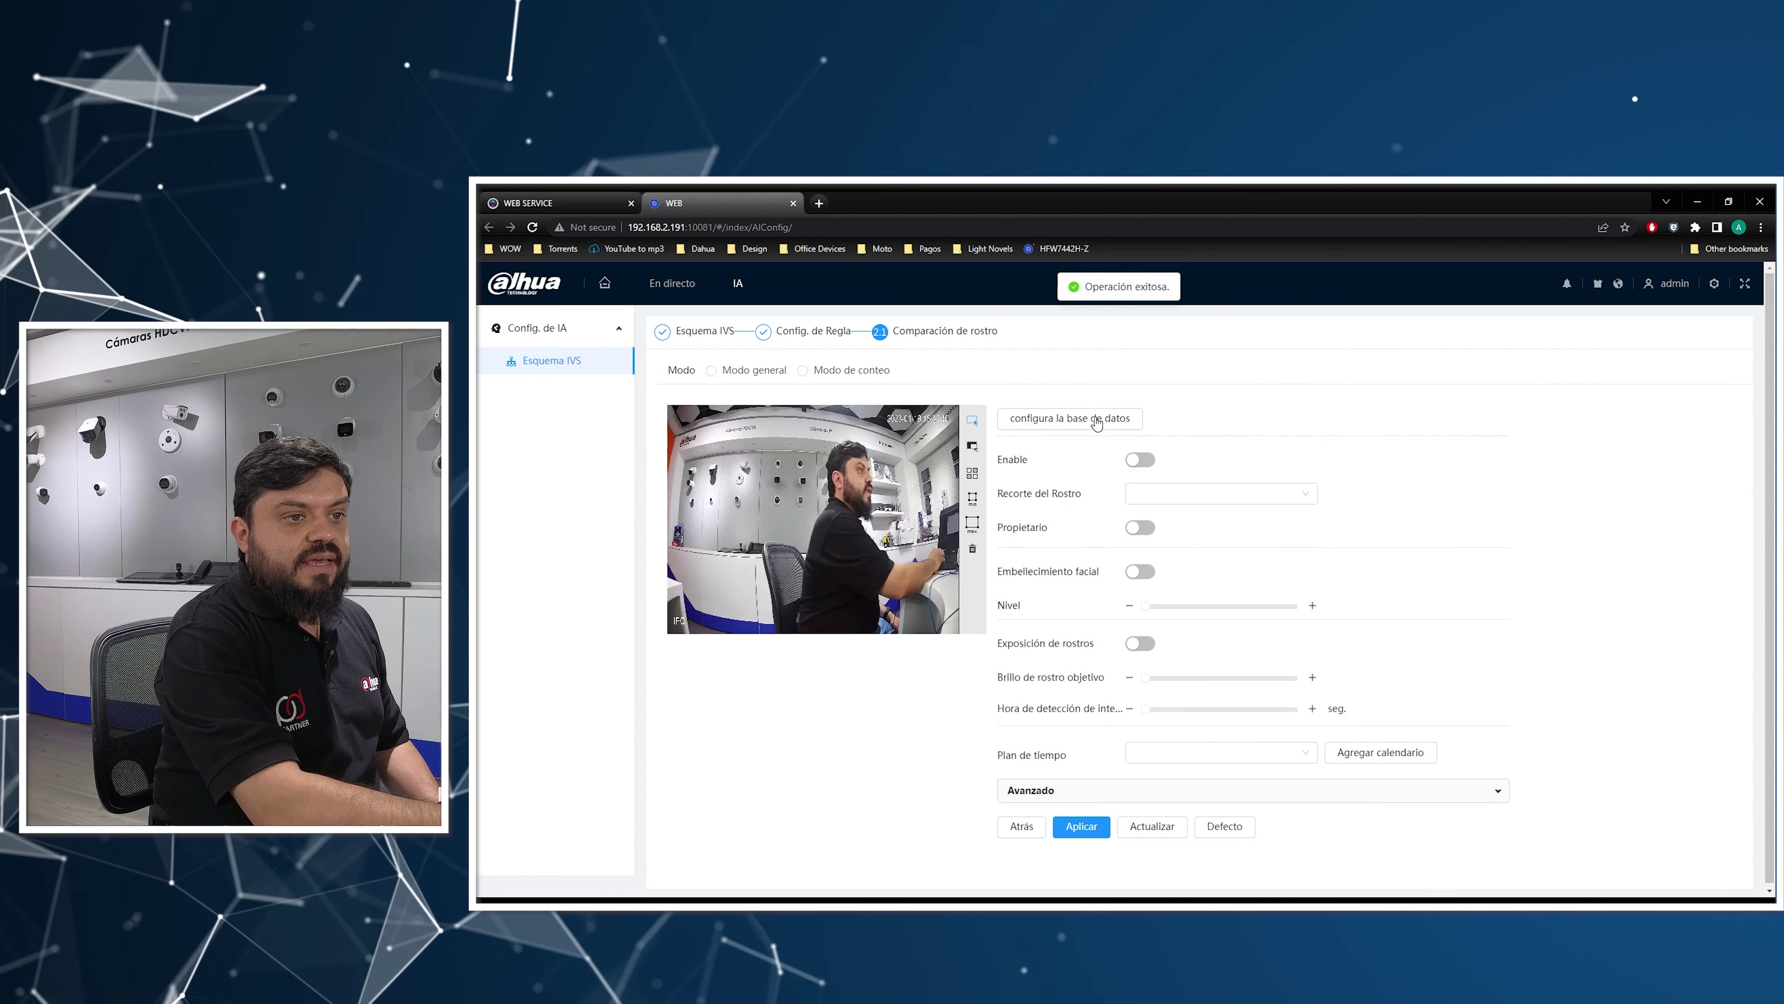
left_click(1091, 421)
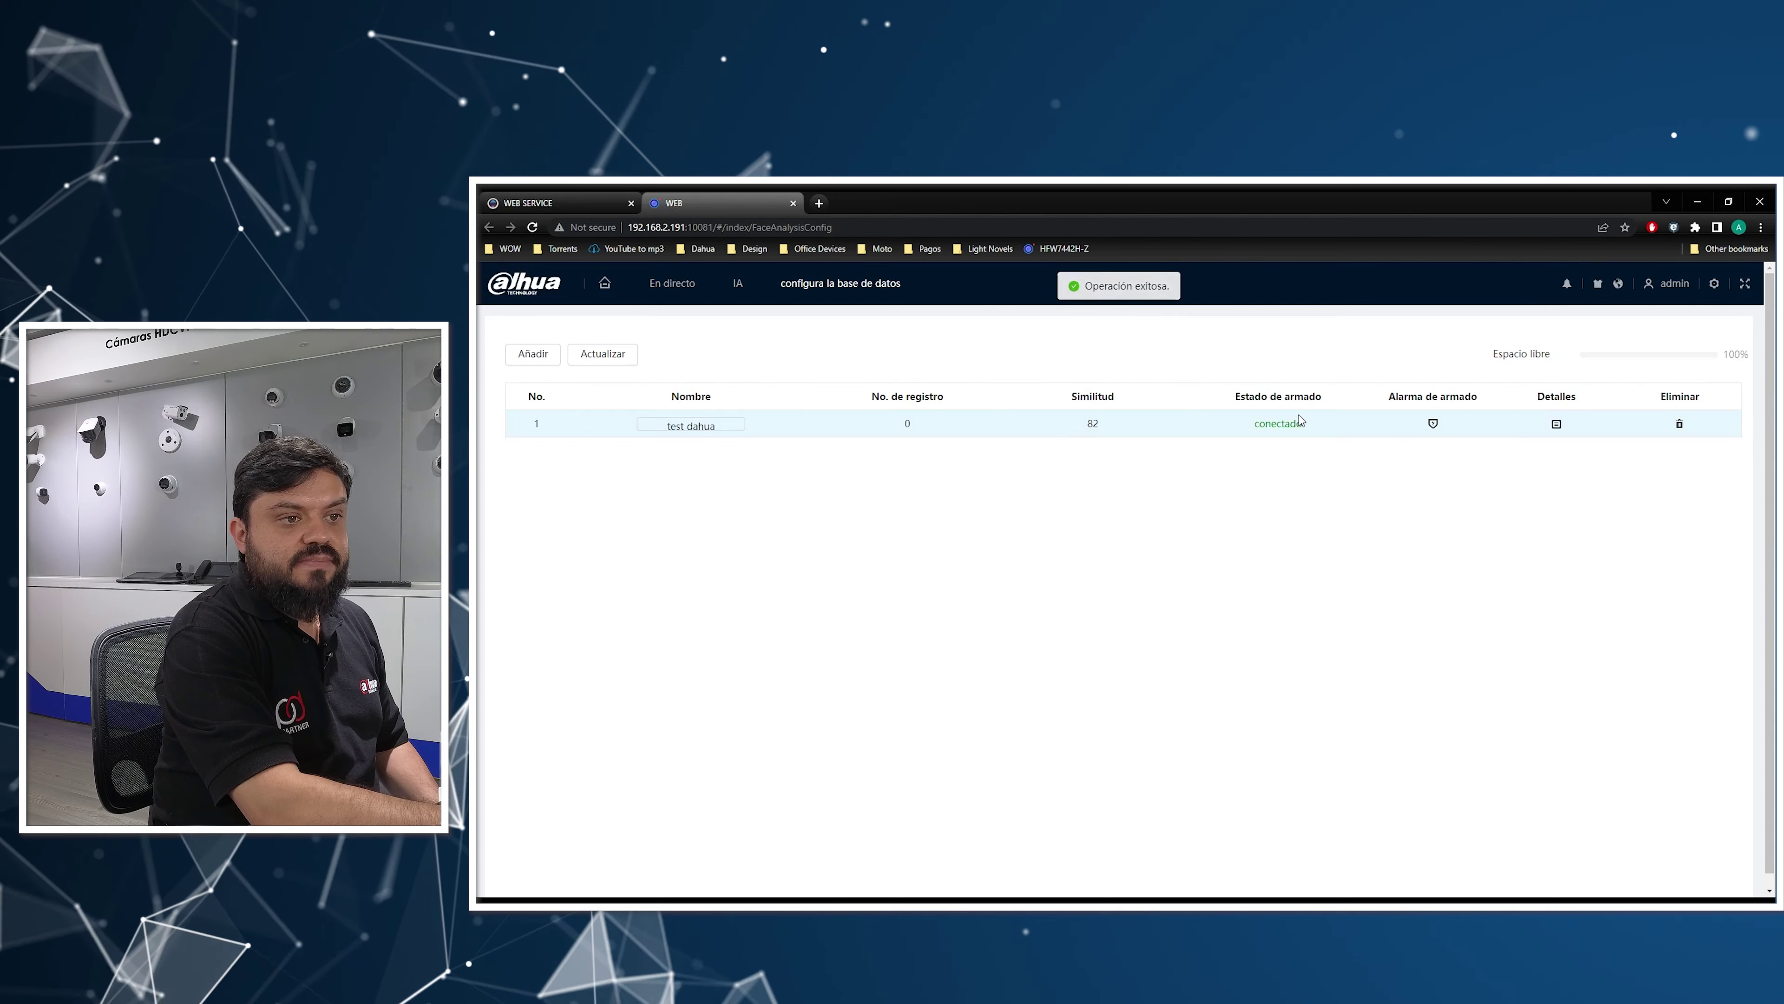
left_click(1556, 424)
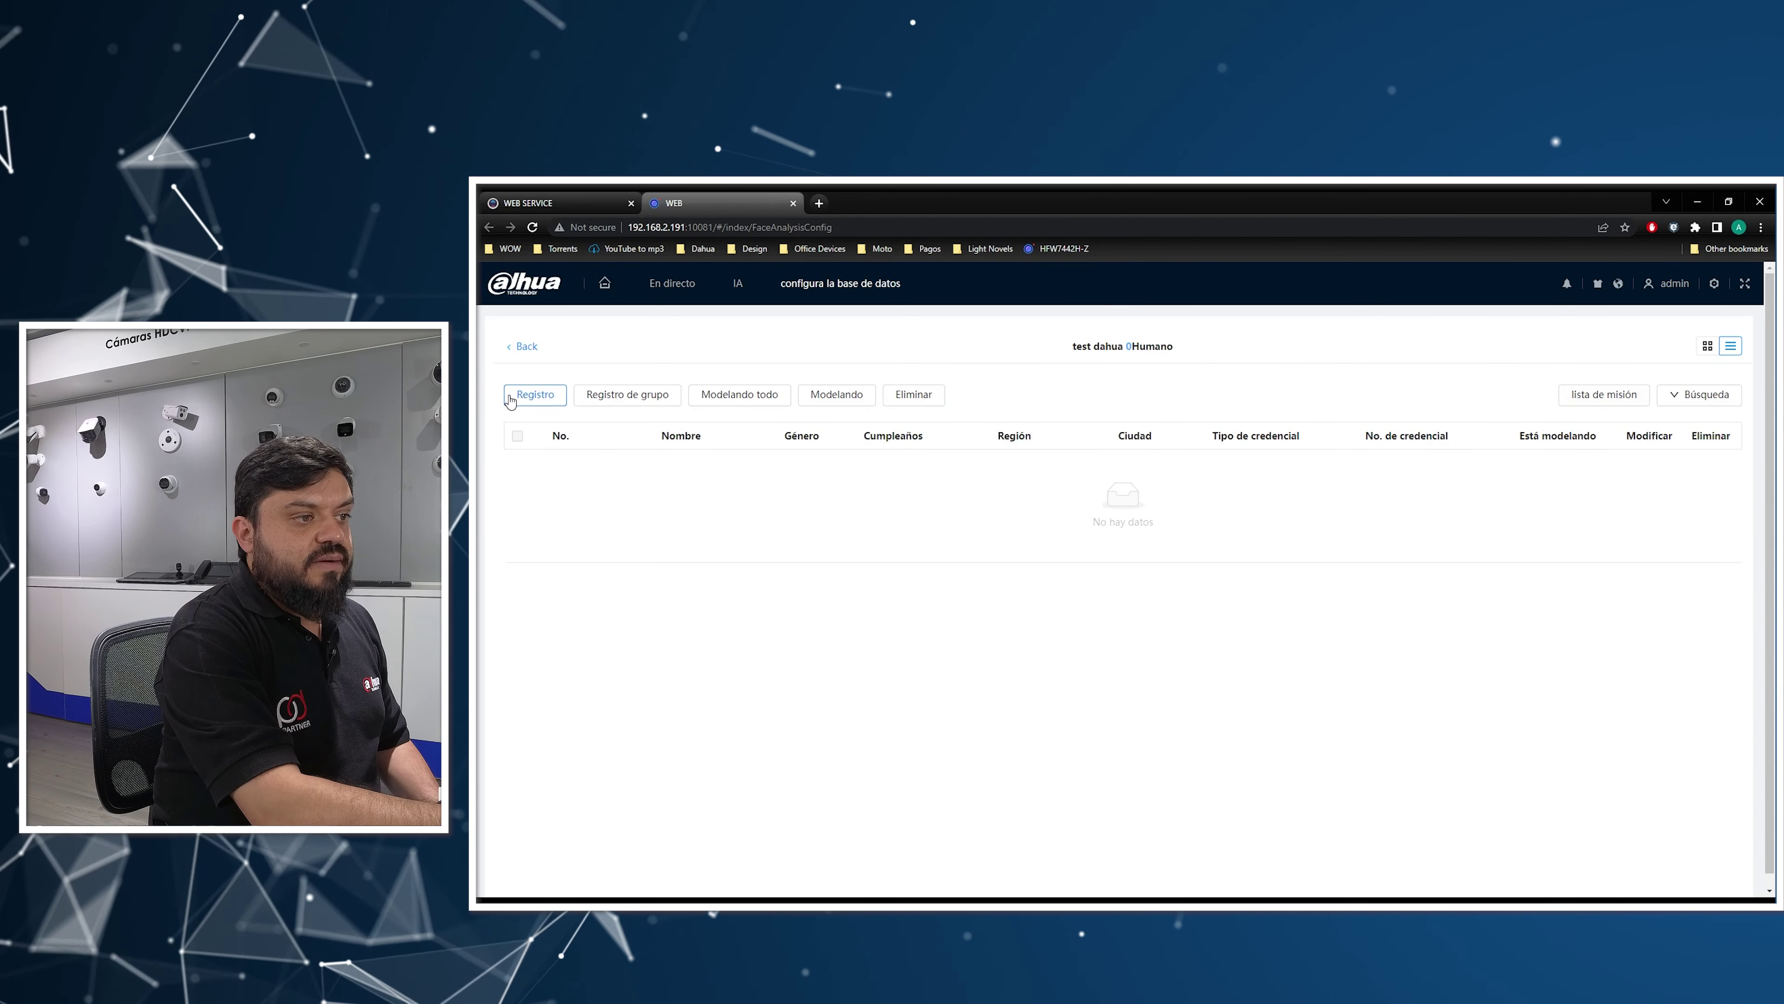
Step: Register a person with a face photo and the person's name, and add the record to the task list
left_click(534, 395)
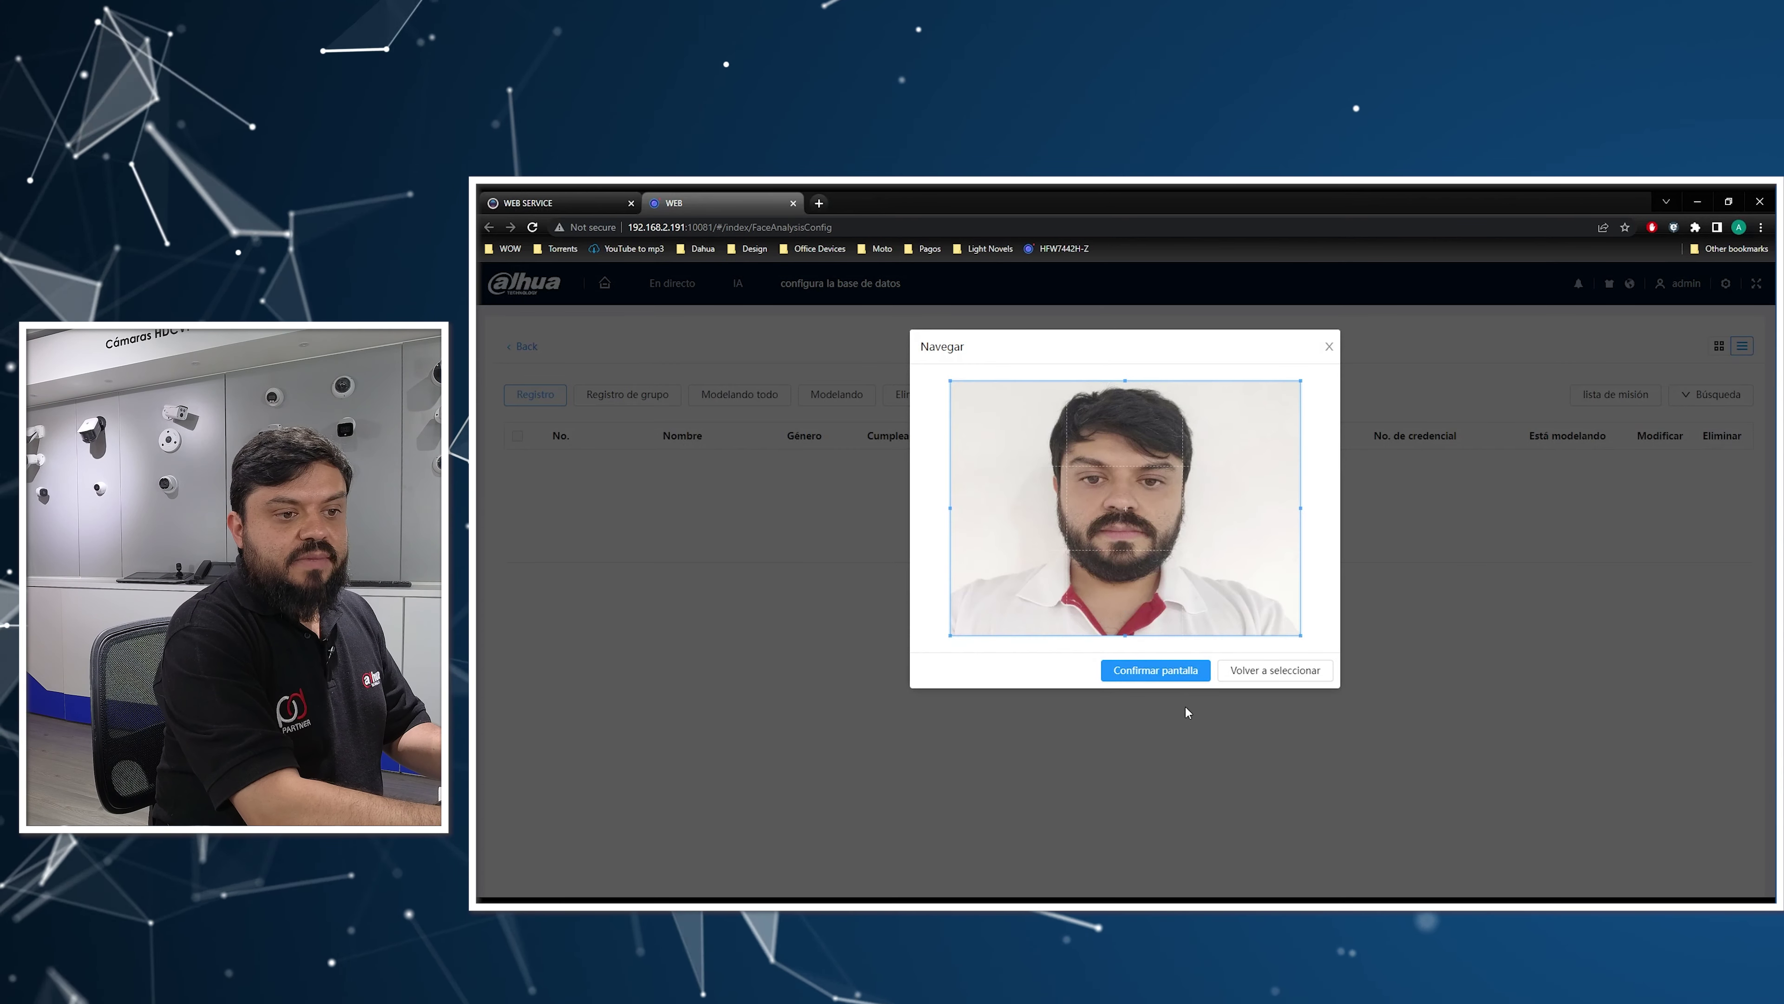
left_click(1190, 682)
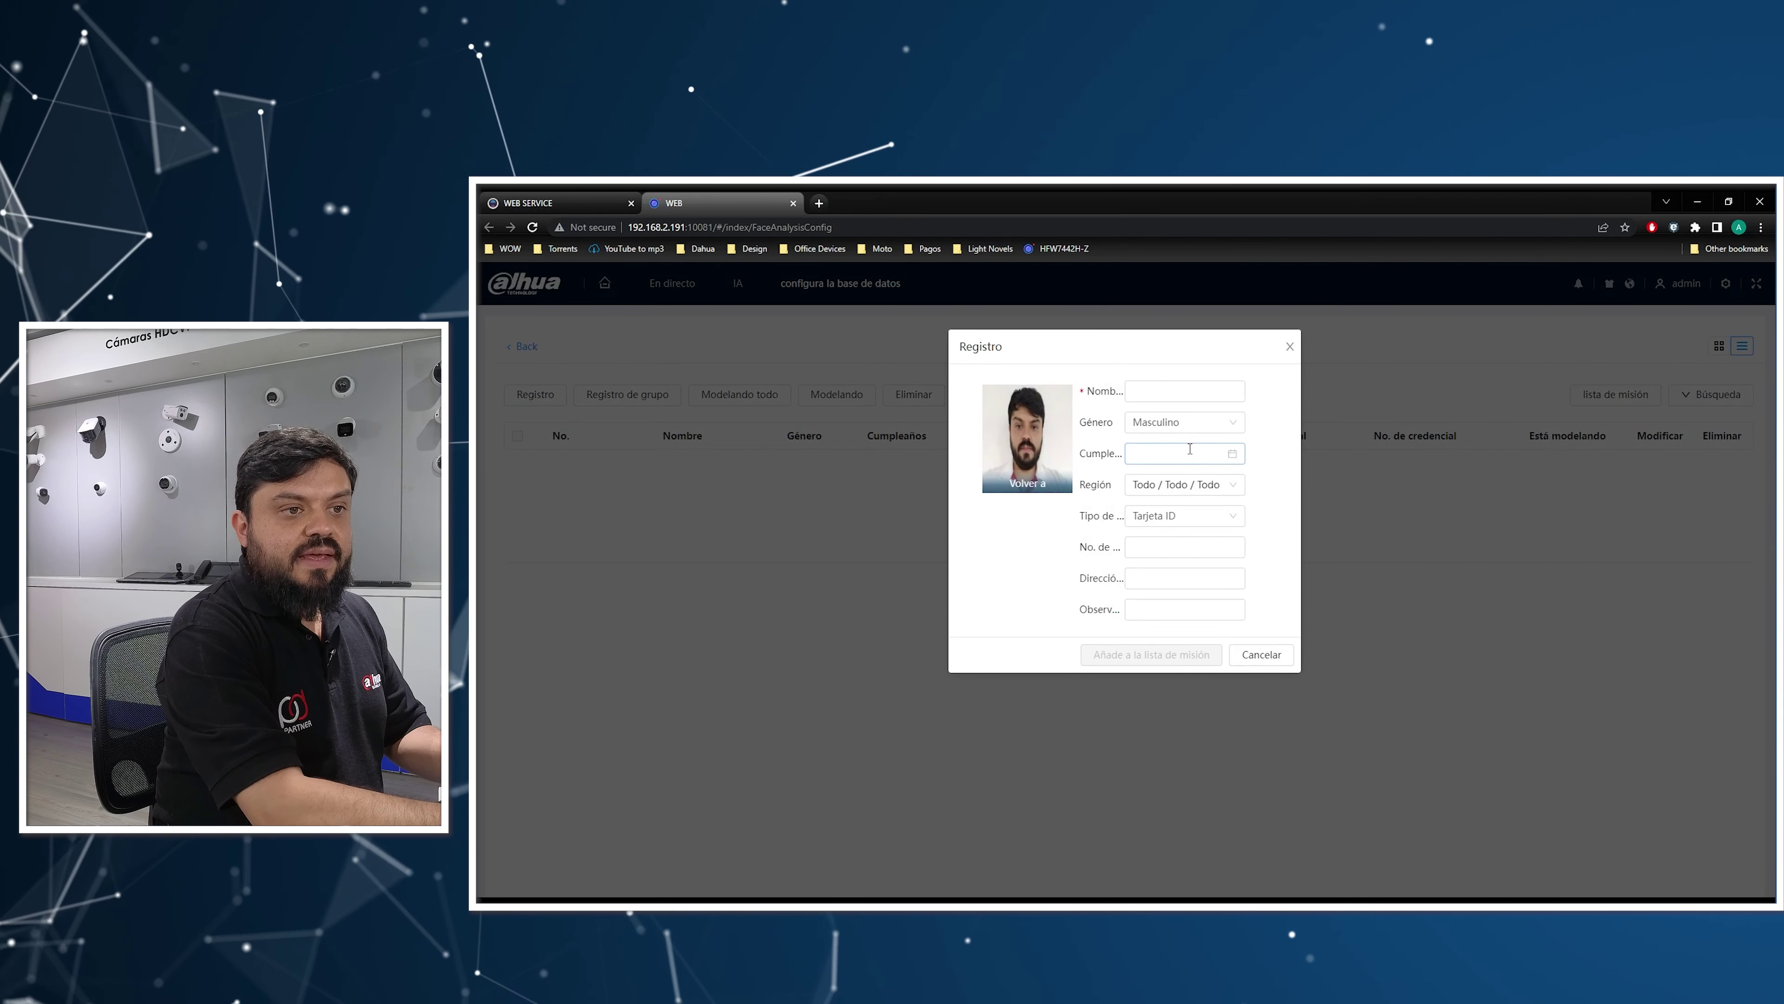
type("alvaro")
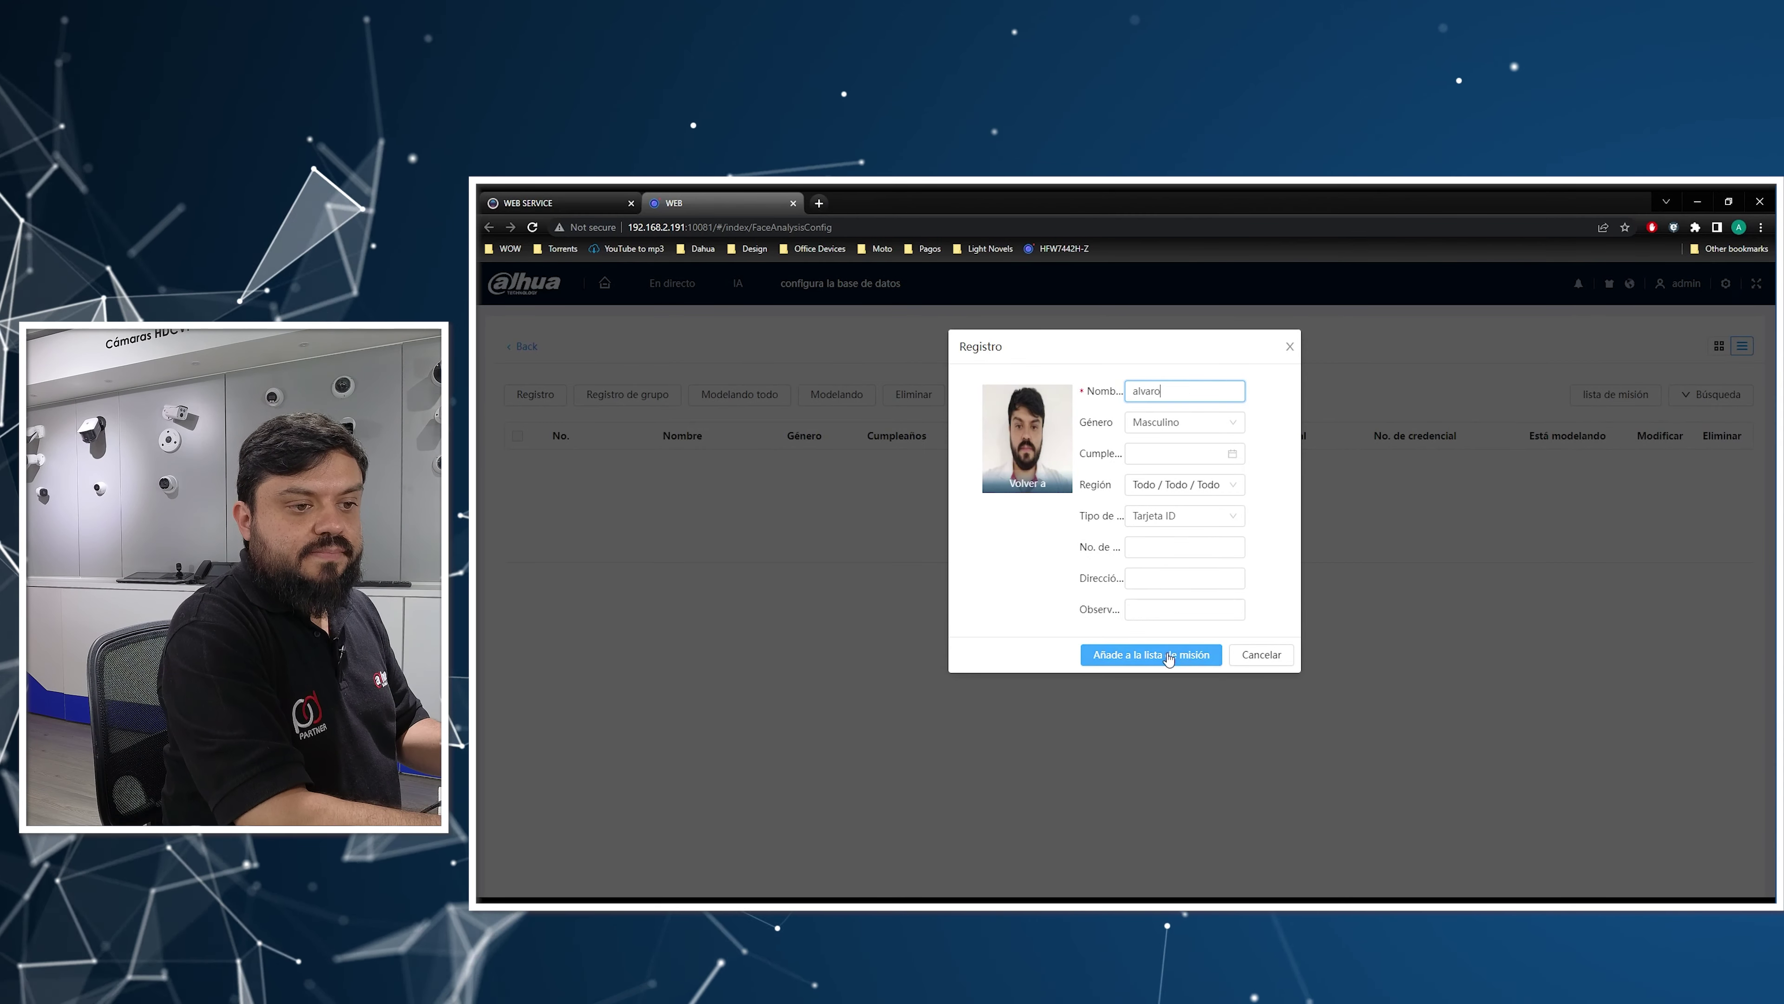
left_click(1161, 654)
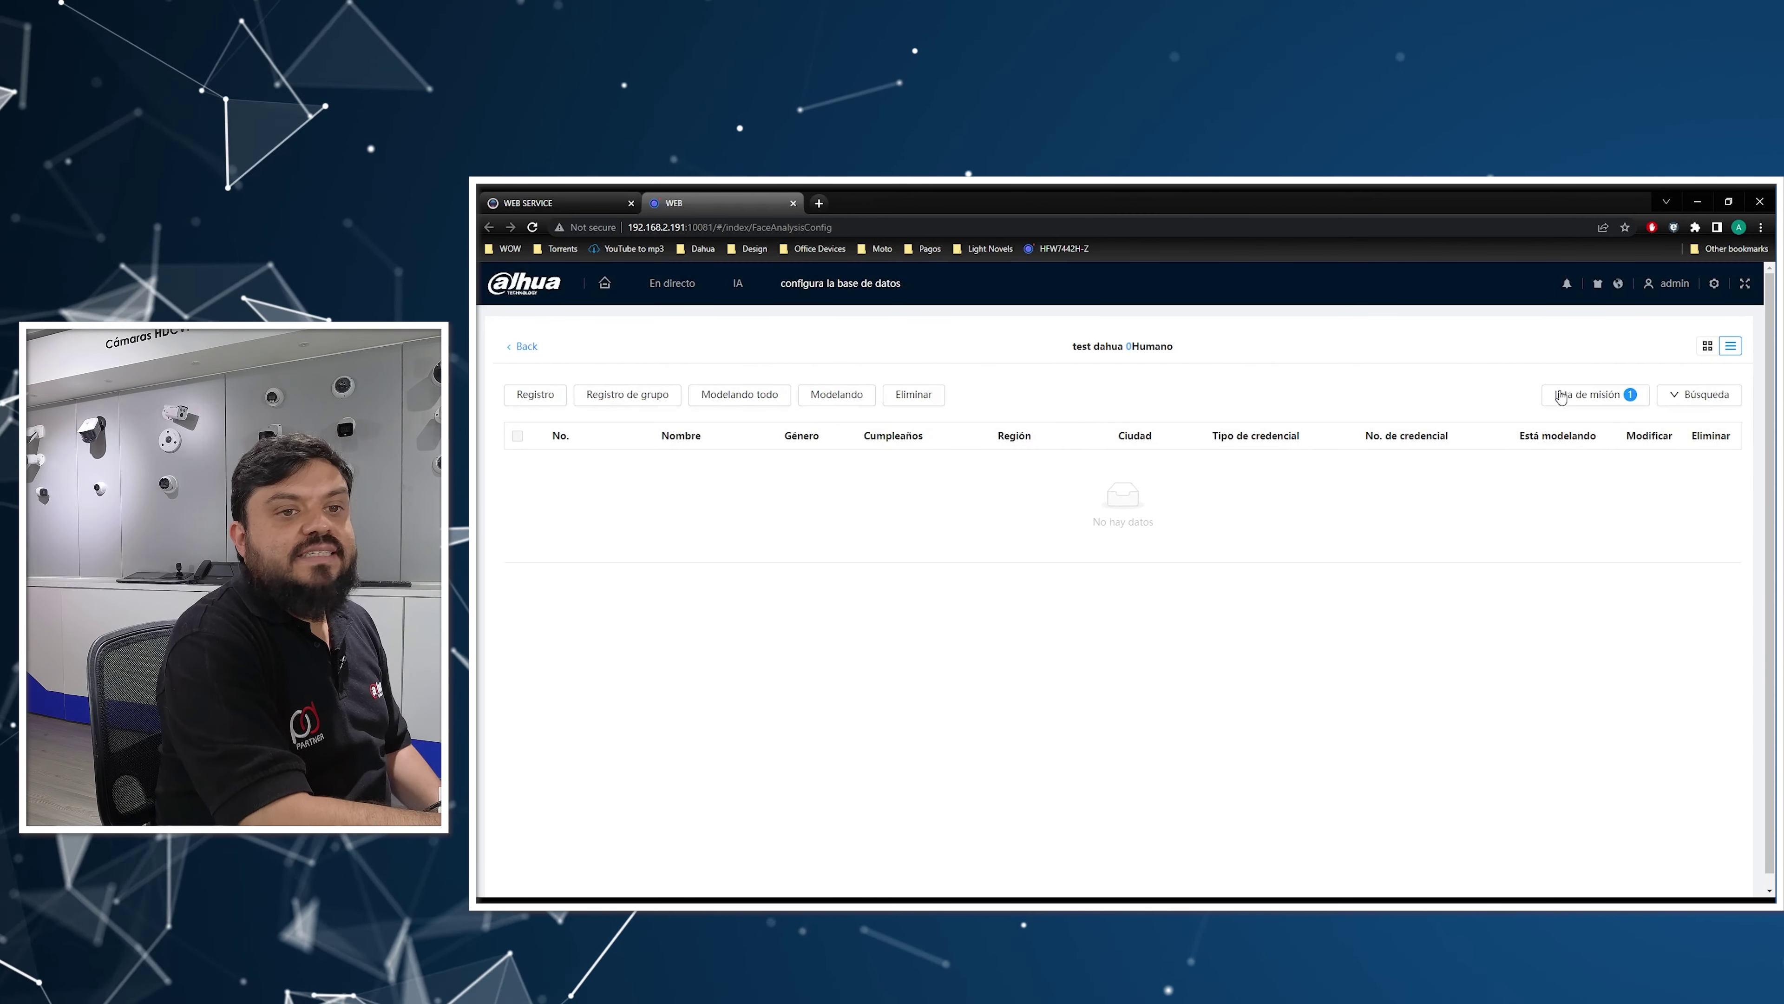
Step: Run the pending add operation in the task list to store the person in the database, and close the list
left_click(1603, 397)
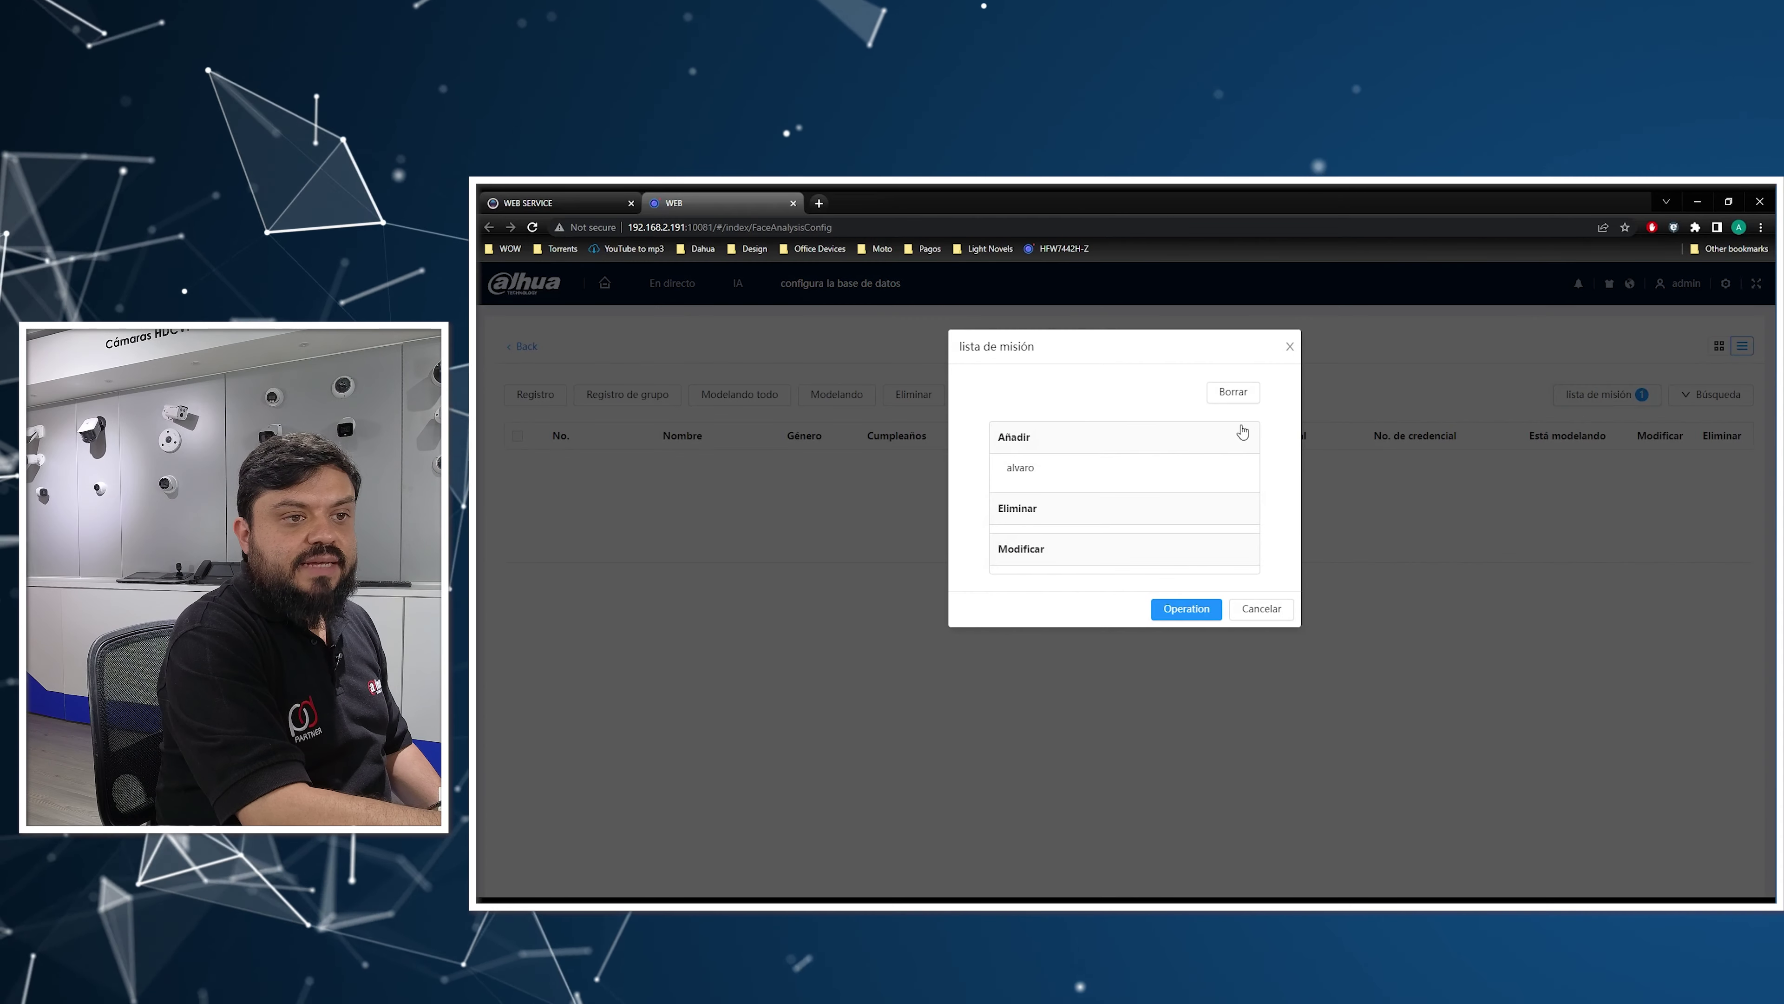
left_click(1211, 614)
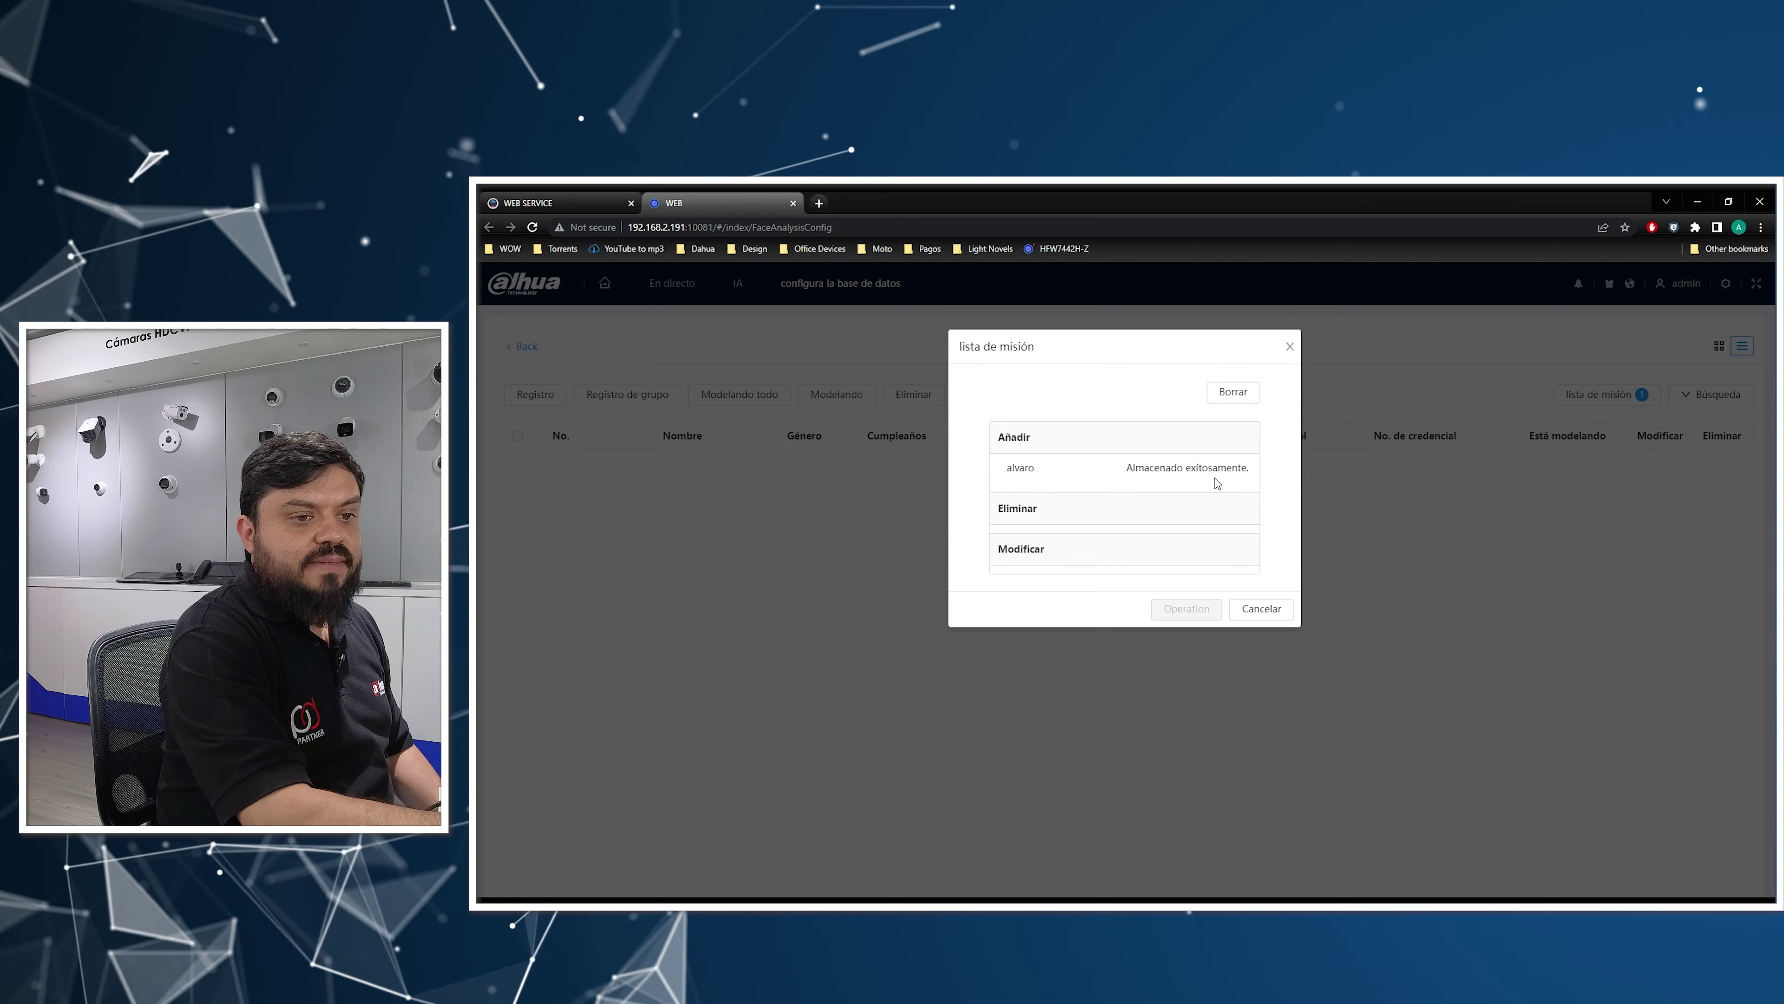
left_click(1292, 347)
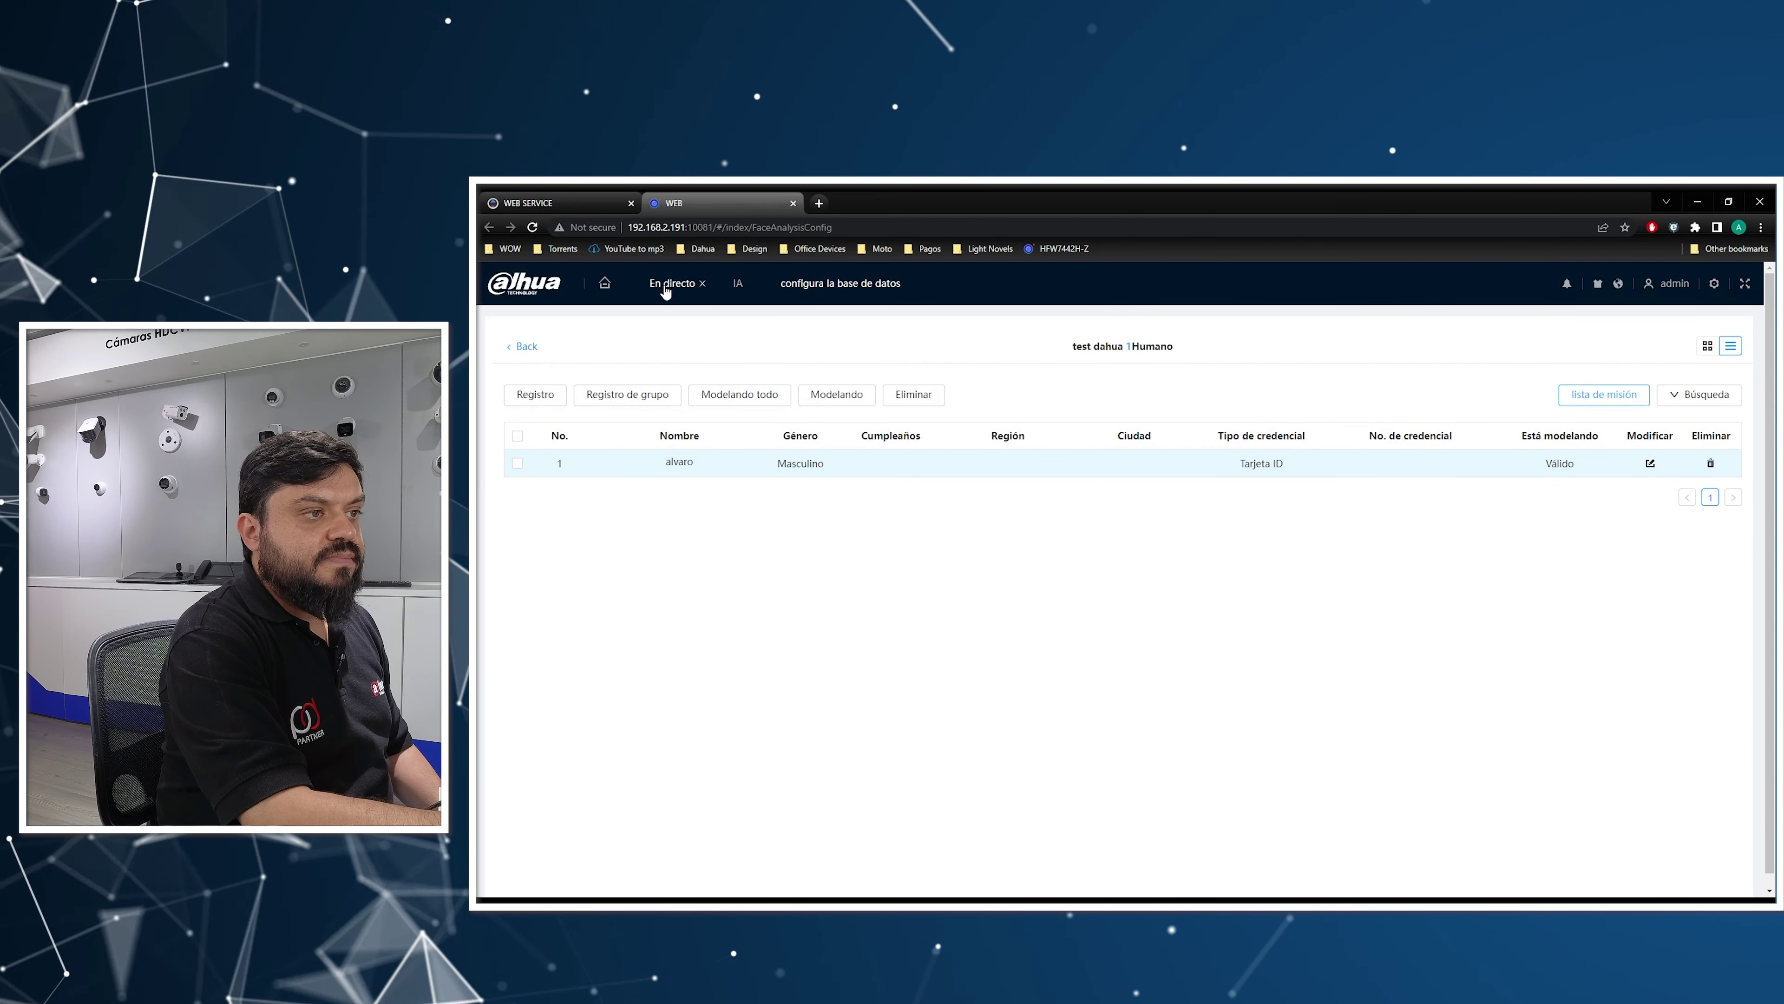
Step: Return to the face database list and switch to the live view
left_click(523, 347)
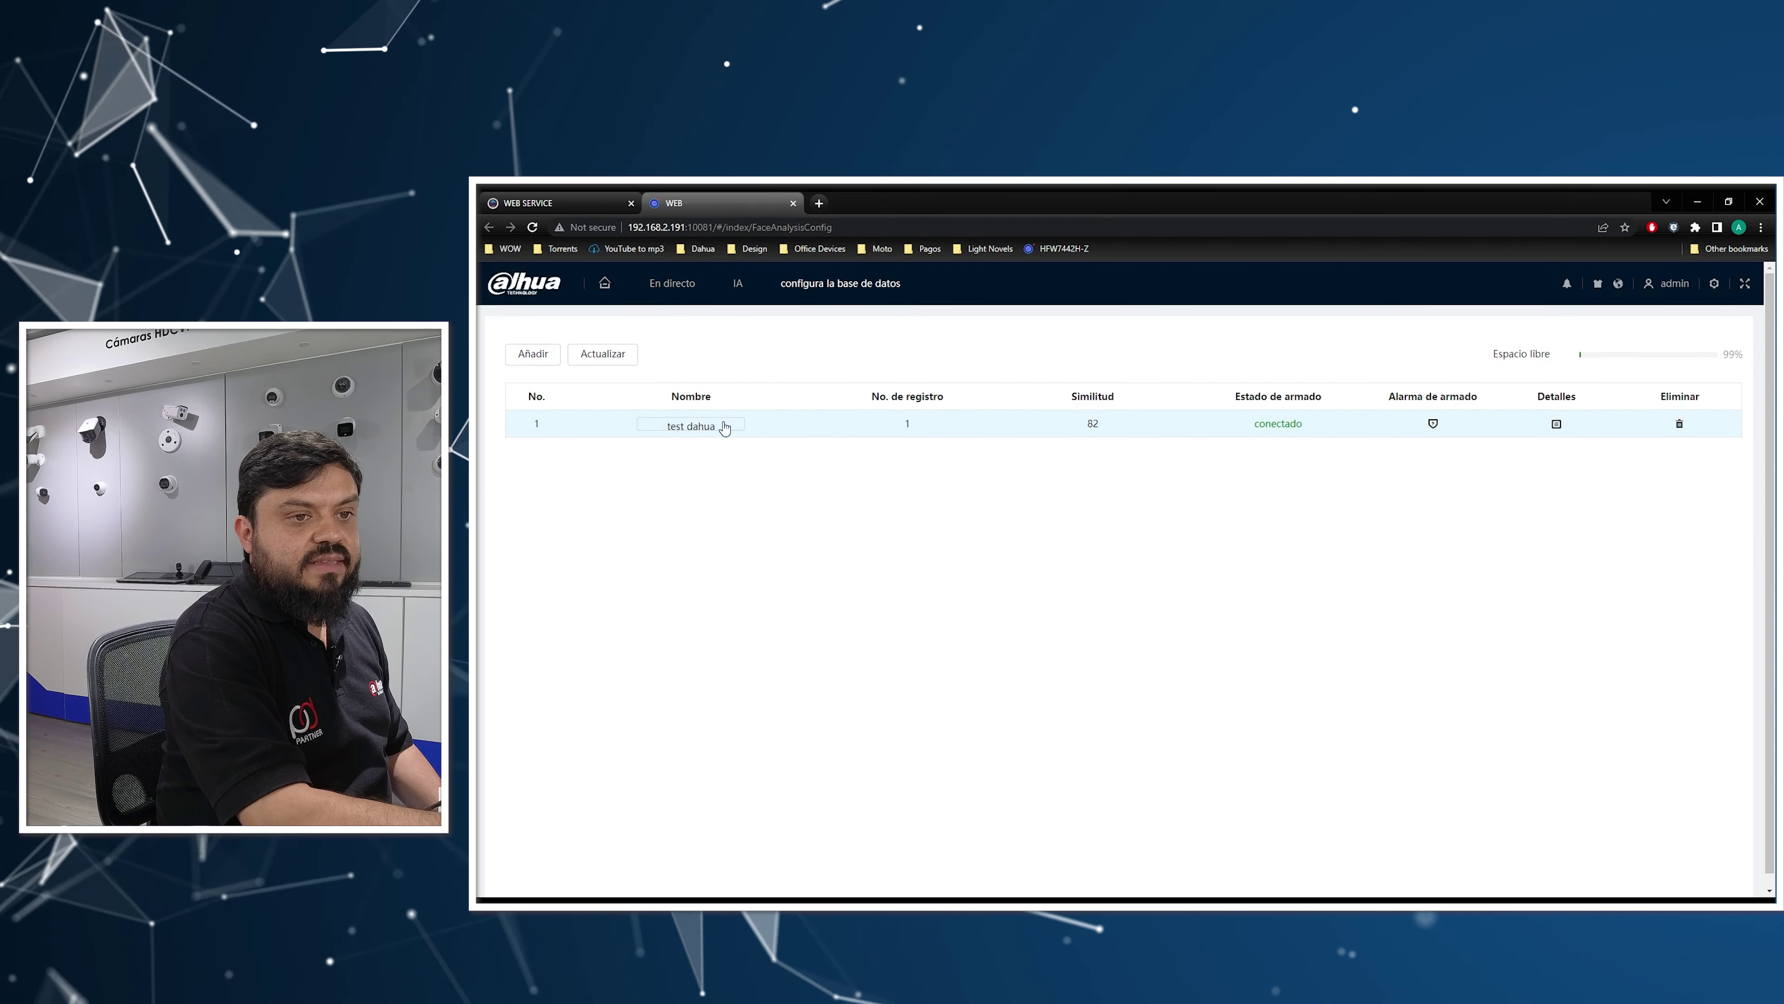
left_click(664, 286)
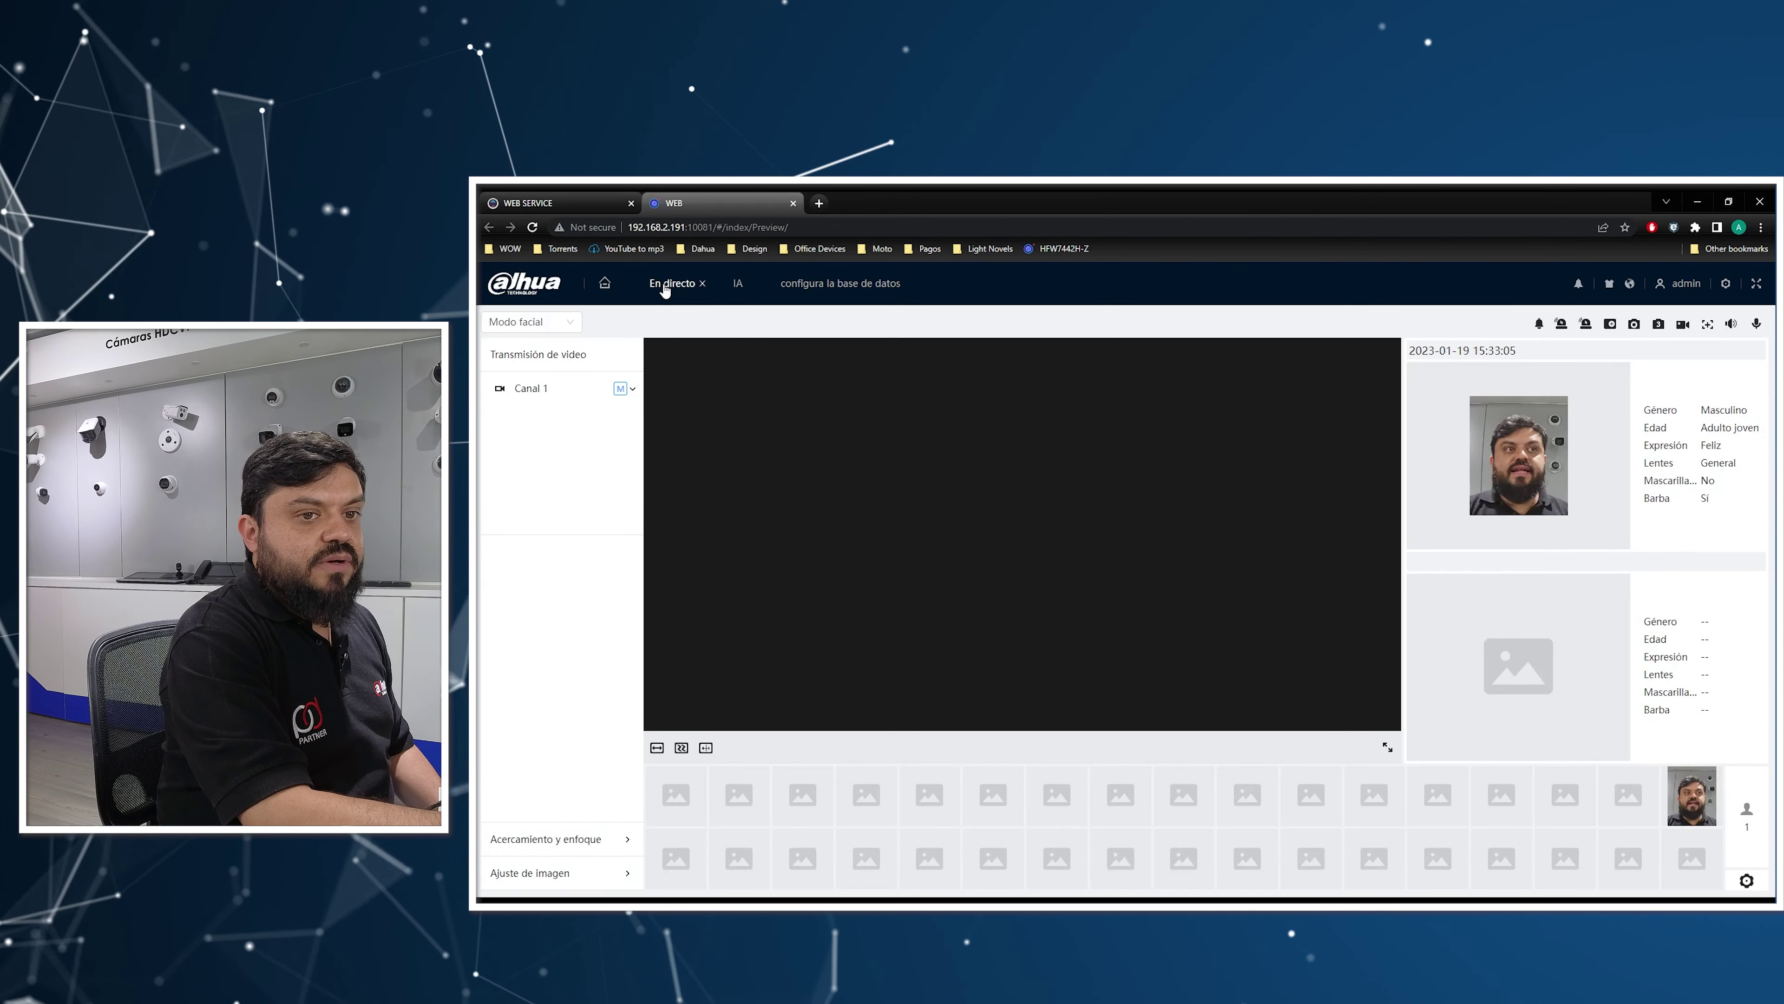